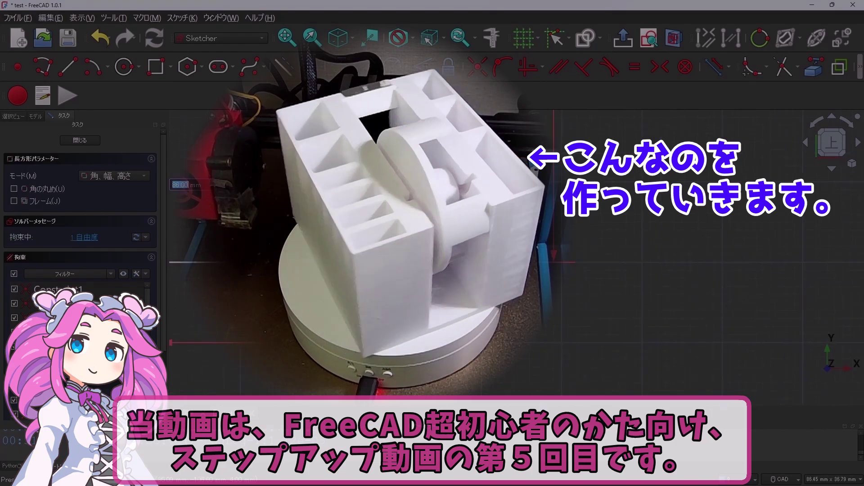
# Draw a rectangular compartment inside the body outline in the current sketch
pyautogui.click(154, 74)
pyautogui.scroll(3, 564, 280)
pyautogui.click(580, 378)
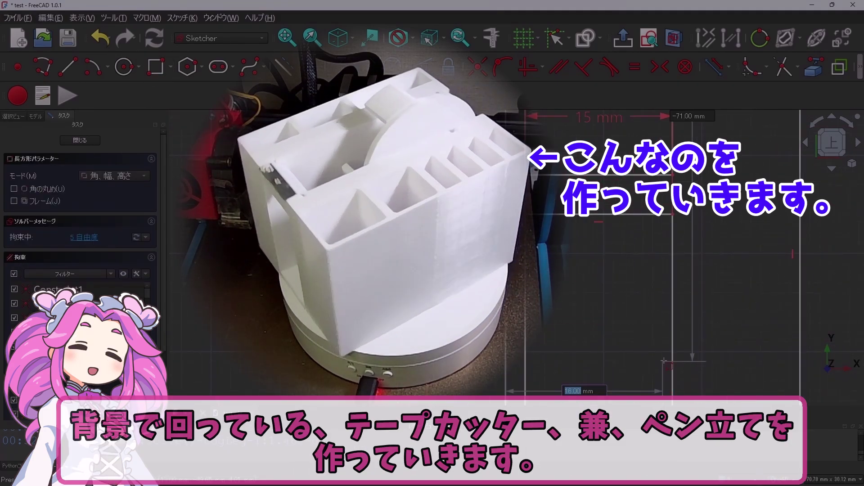
pyautogui.click(667, 198)
pyautogui.press('Escape')
pyautogui.scroll(-2, 631, 367)
# Add another rectangular compartment to the sketch, next to the existing compartment outlines
pyautogui.click(155, 66)
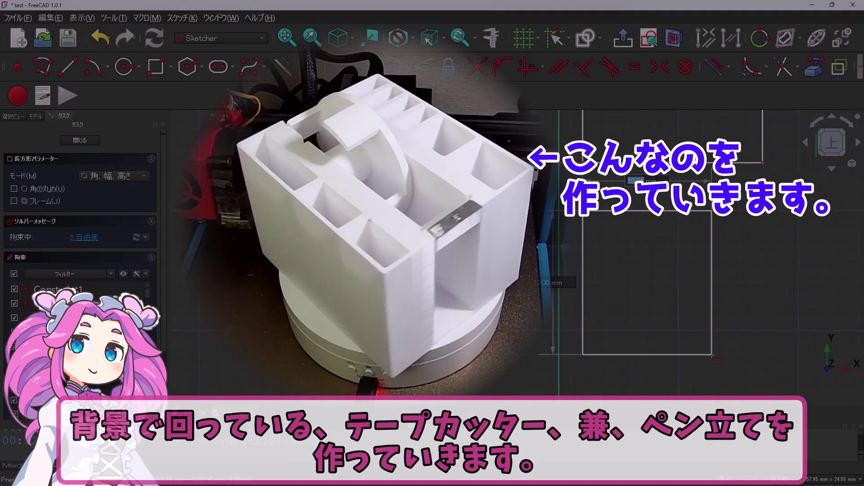
pyautogui.click(559, 353)
pyautogui.click(619, 288)
pyautogui.press('Escape')
pyautogui.scroll(-3, 619, 288)
# Draw the remaining compartment rectangles in the sketch, entering 10 mm as a dimension of the last one
pyautogui.click(155, 66)
pyautogui.scroll(4, 605, 316)
pyautogui.click(606, 378)
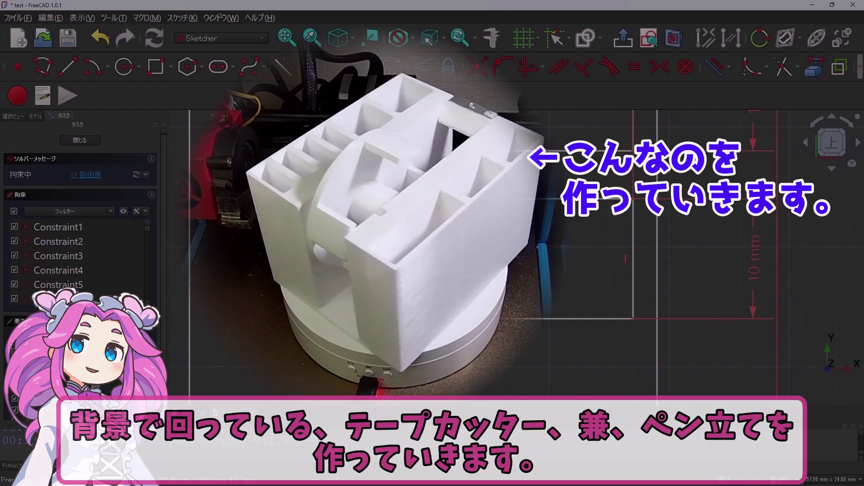
pyautogui.click(656, 238)
pyautogui.scroll(-2, 609, 288)
pyautogui.scroll(3, 585, 289)
pyautogui.click(543, 314)
pyautogui.write('10')
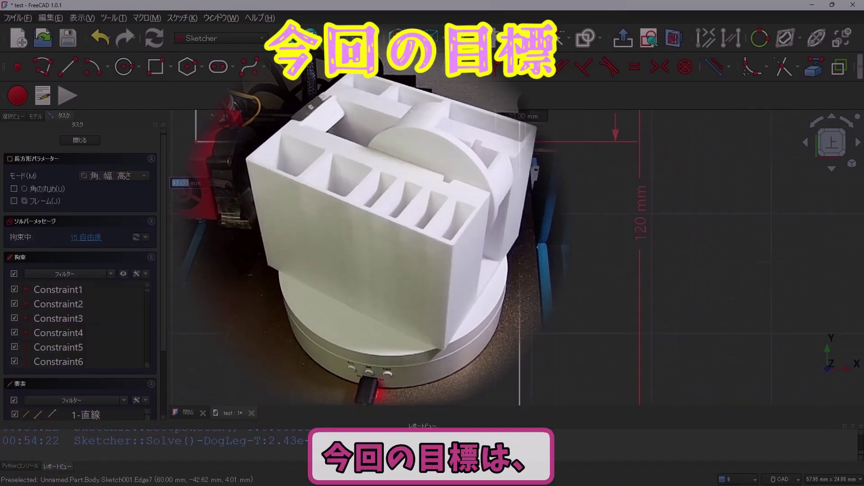
pyautogui.press('Escape')
pyautogui.click(155, 67)
# Close the compartment sketch and draw a 5.7 mm line in a new sketch
pyautogui.click(80, 141)
pyautogui.click(79, 207)
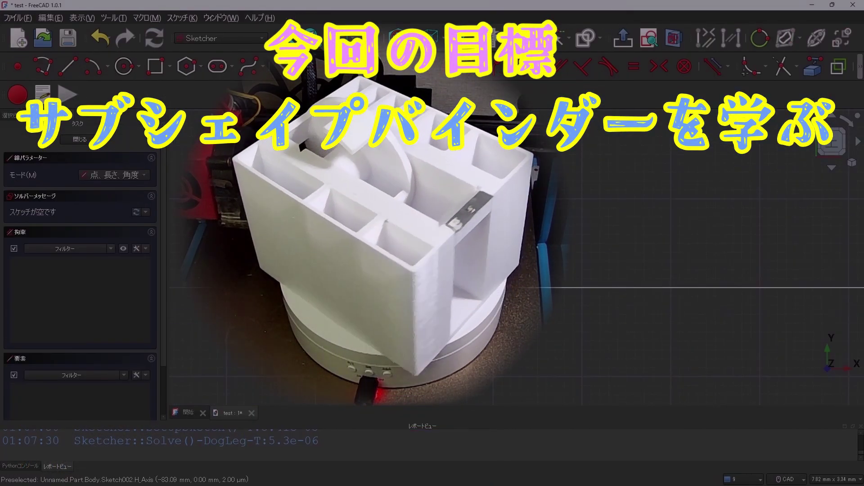
pyautogui.write('5.7')
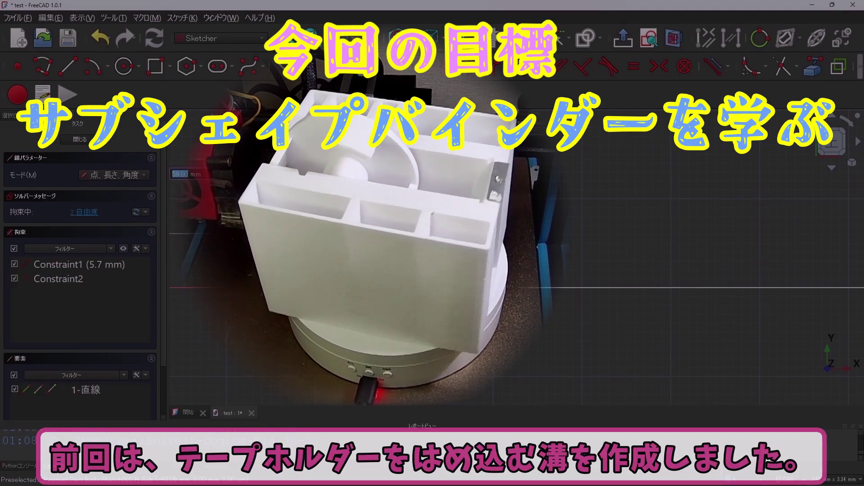
pyautogui.press('Escape')
# Draw a second straight line of the groove outline in the sketch
pyautogui.scroll(5, 516, 257)
pyautogui.click(68, 66)
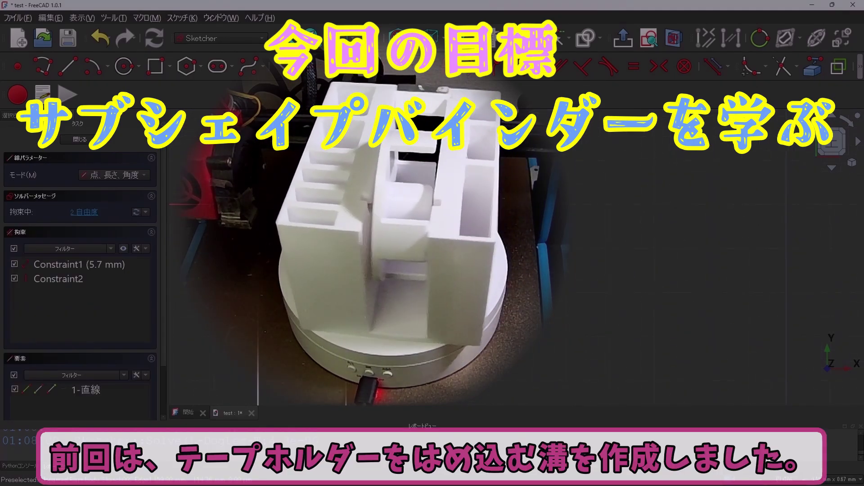
pyautogui.click(346, 204)
pyautogui.write('1')
pyautogui.click(586, 205)
pyautogui.click(786, 205)
pyautogui.press('Escape')
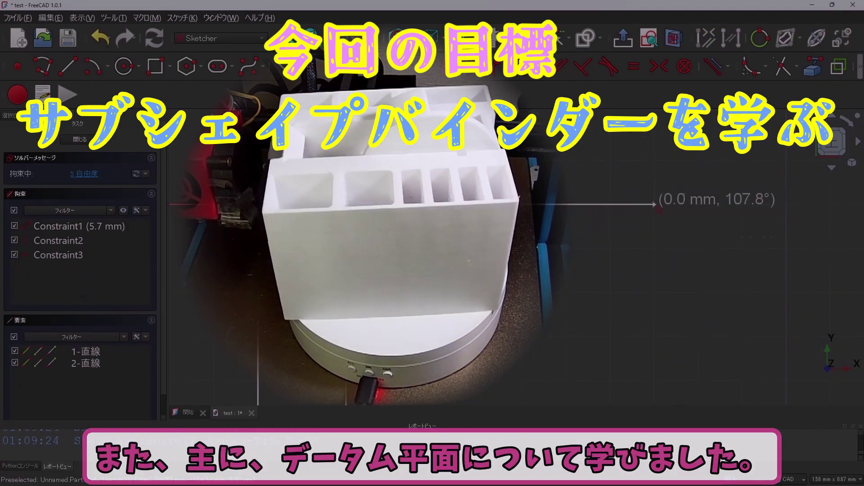
# Extend the groove outline in the sketch with further connected line segments
pyautogui.click(547, 125)
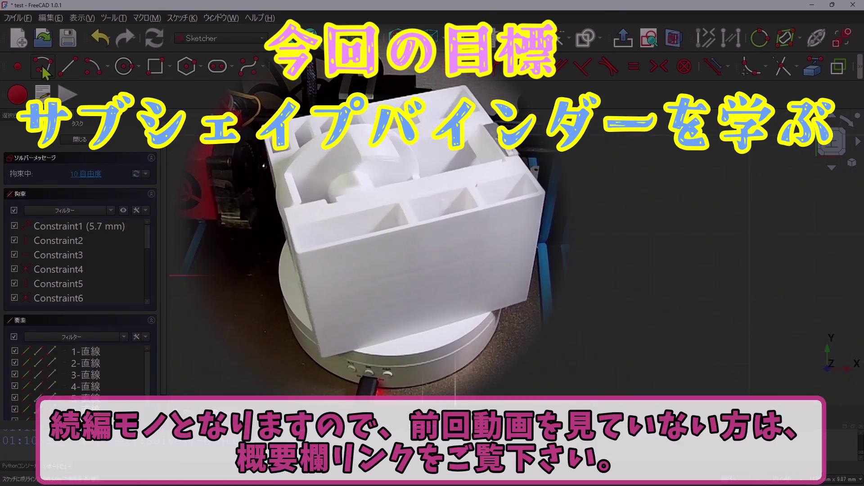
pyautogui.click(613, 215)
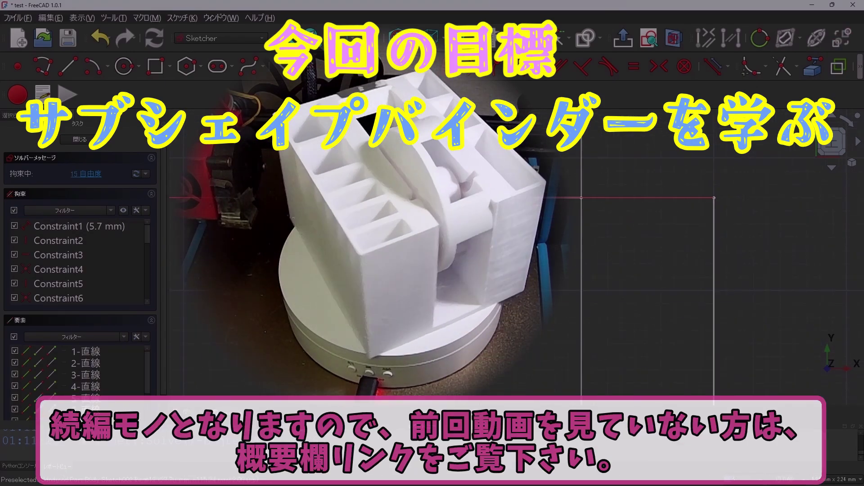
pyautogui.click(68, 66)
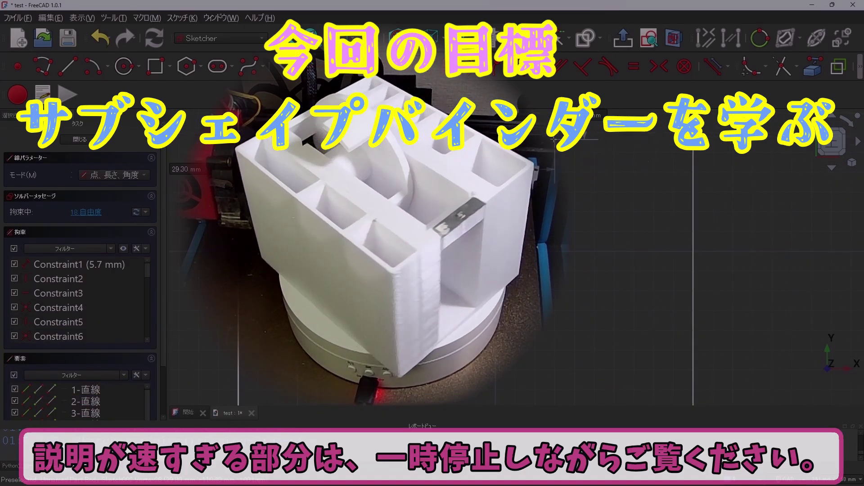
pyautogui.press('Escape')
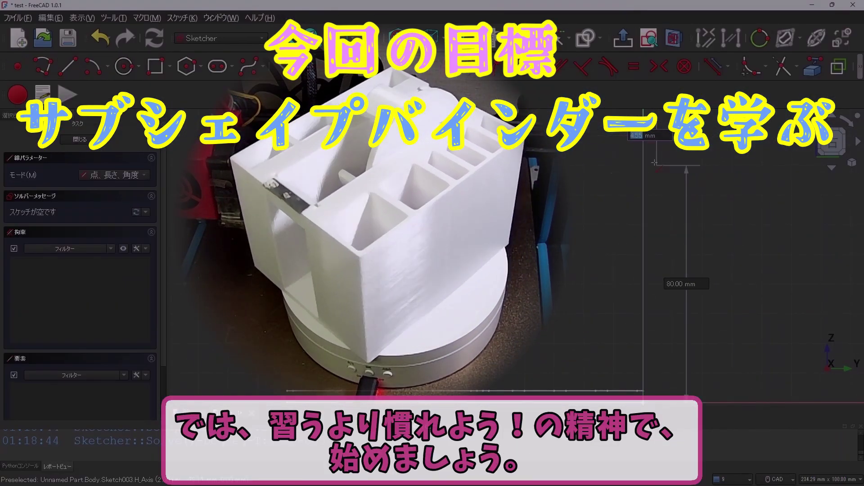
# Begin the side profile with a straight line from the vertical axis in the empty YZ-plane sketch
pyautogui.click(644, 165)
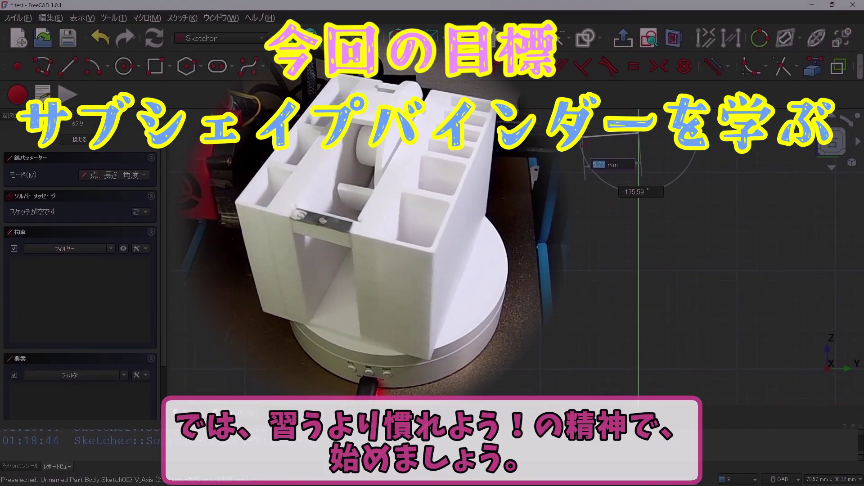
pyautogui.click(584, 165)
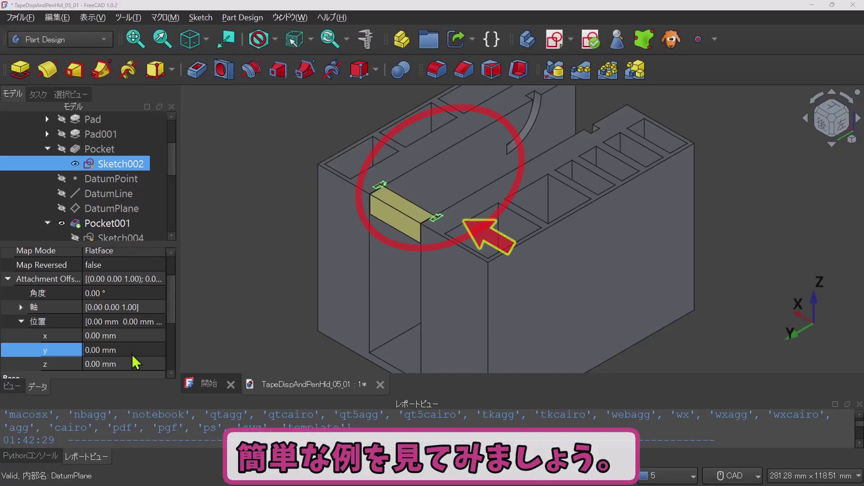
# Shift the cutter slot's Sketch002 along Y by setting its attachment offset to -5 mm, then further to -16 mm
pyautogui.click(131, 350)
pyautogui.scroll(-2, 132, 349)
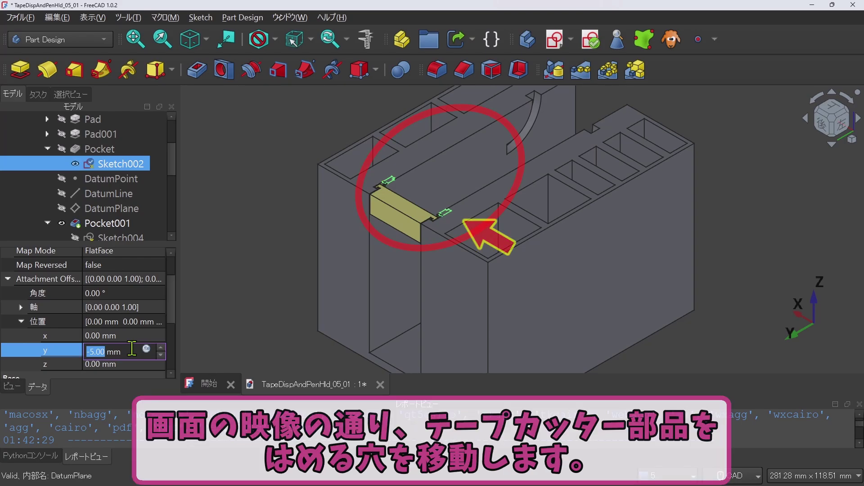
pyautogui.press('Return')
pyautogui.click(132, 350)
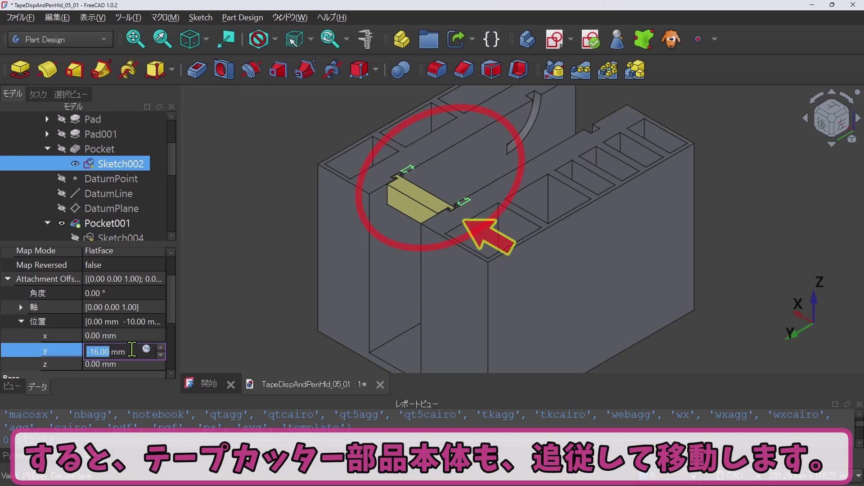
pyautogui.press('Return')
# Move Sketch002 back along Y through offsets of -14, -8 and -6 mm to 0 mm
pyautogui.click(132, 350)
pyautogui.scroll(2, 132, 350)
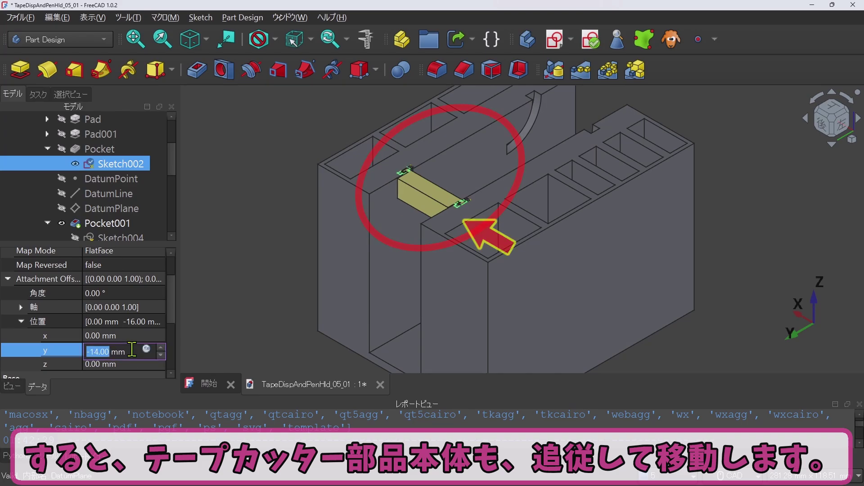
pyautogui.scroll(6, 132, 350)
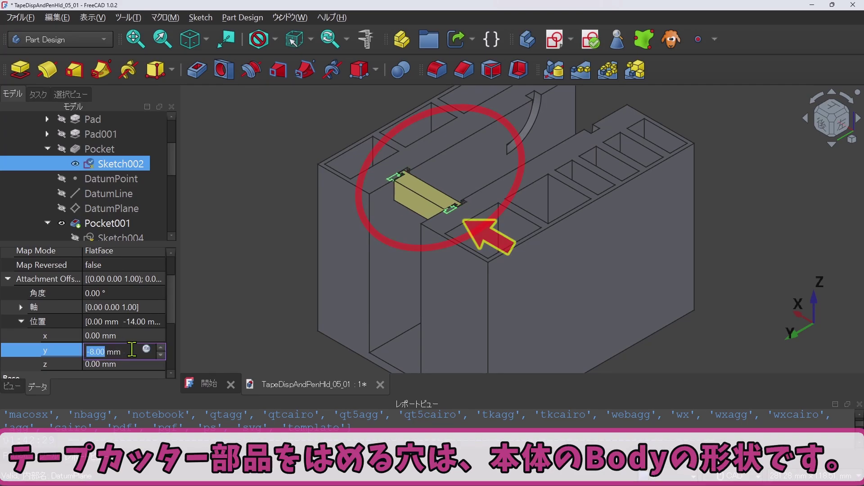
pyautogui.scroll(2, 131, 350)
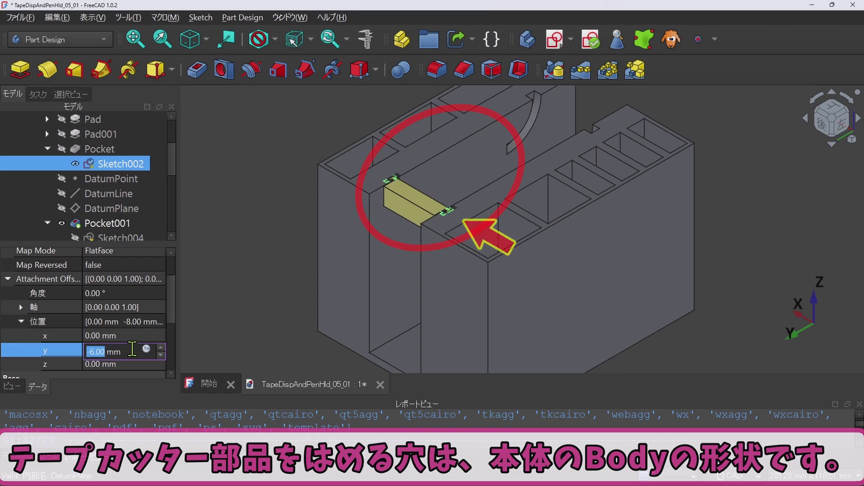
pyautogui.write('0')
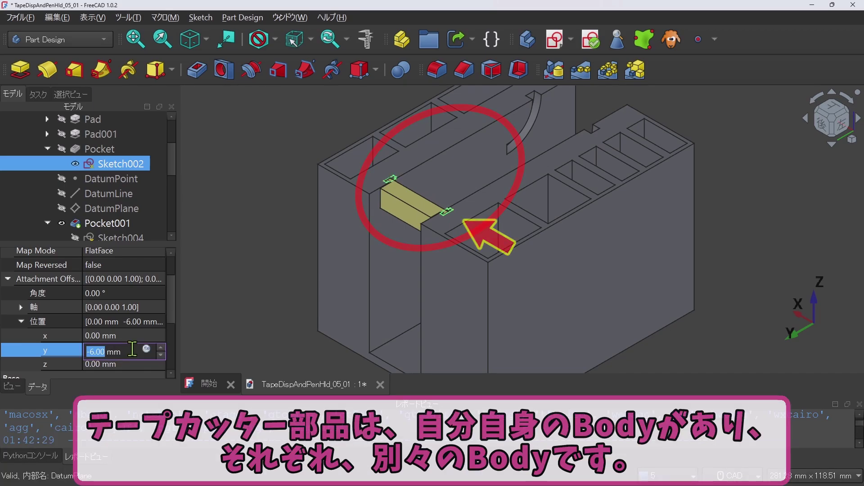
pyautogui.press('Return')
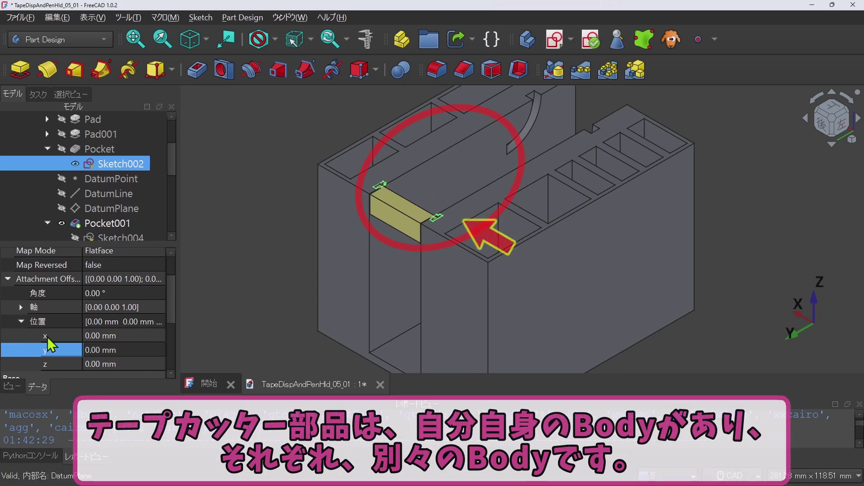
# Examine how the yellow blade holder sits in its slot from above and close up from the rear
pyautogui.click(832, 112)
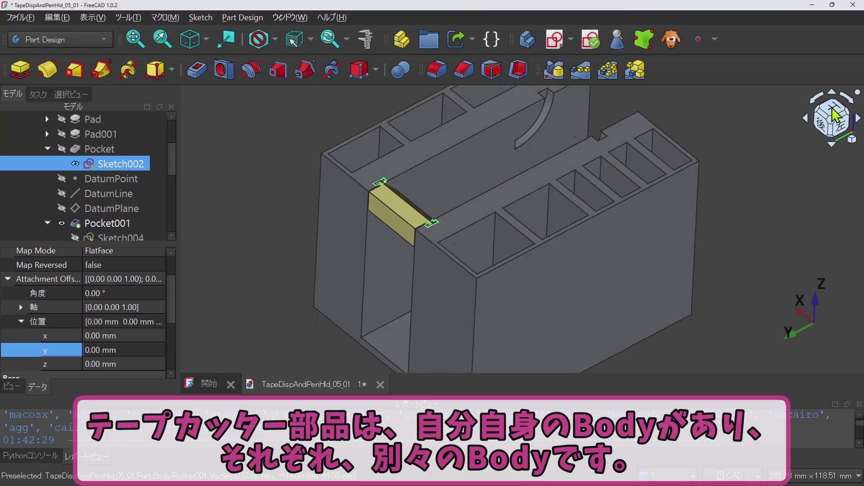
pyautogui.click(818, 106)
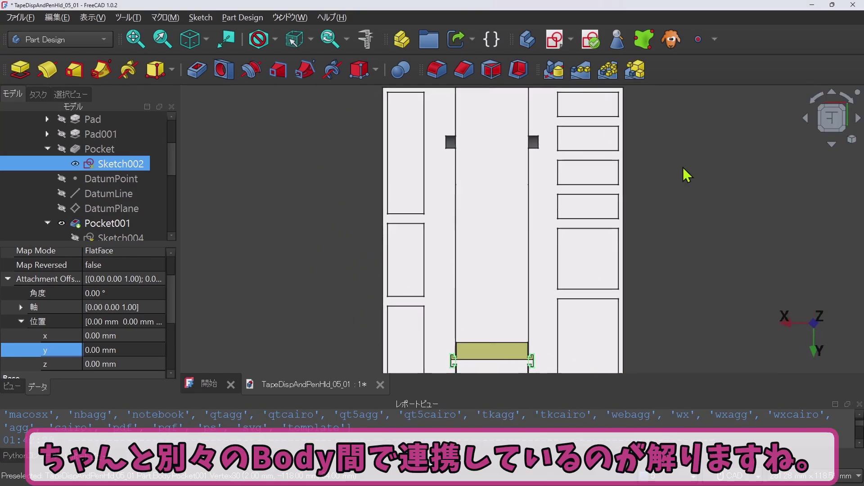
pyautogui.moveTo(540, 231); pyautogui.dragTo(530, 210, button='middle')
pyautogui.scroll(4, 510, 277)
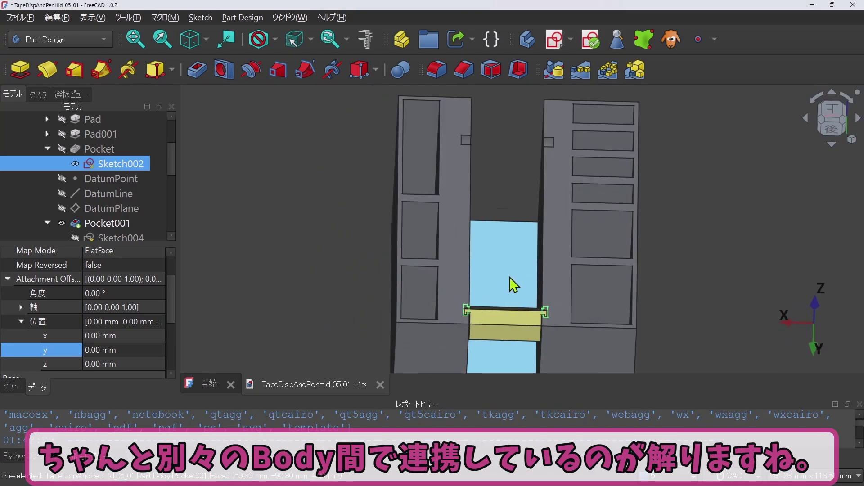
pyautogui.rightClick(509, 282)
pyautogui.moveTo(492, 257); pyautogui.dragTo(469, 165, button='middle')
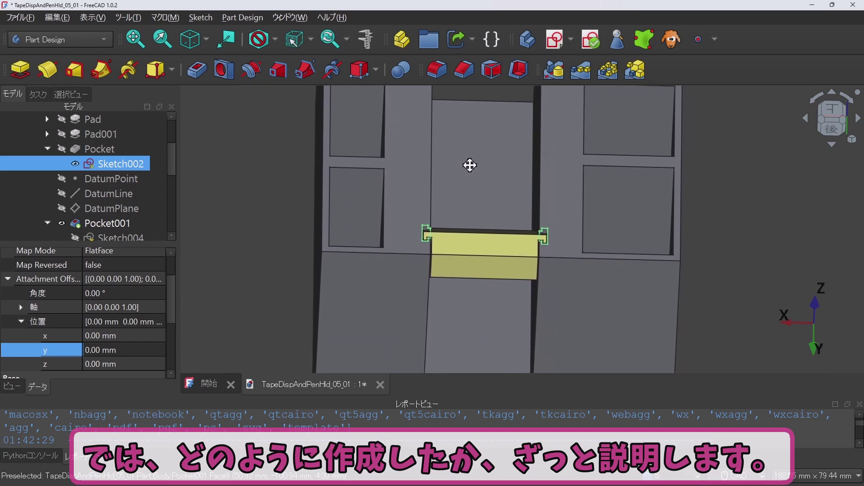
pyautogui.scroll(2, 456, 252)
pyautogui.scroll(1, 456, 252)
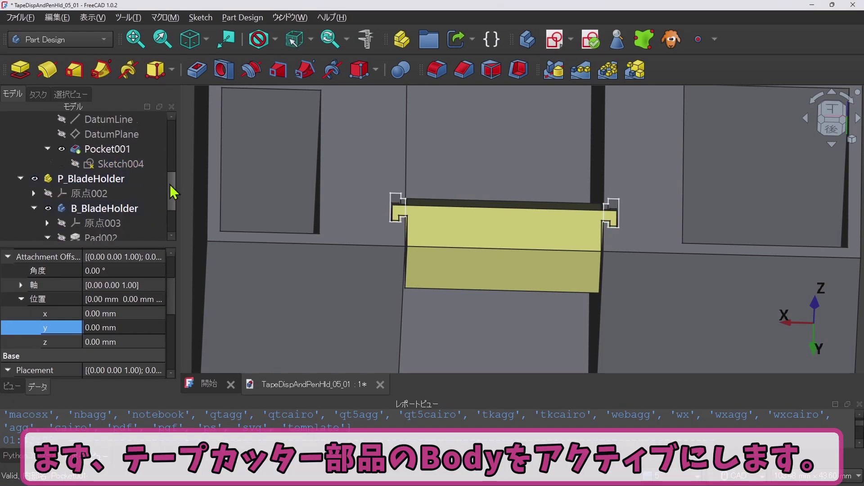
# Make B_BladeHolder the active body
pyautogui.scroll(-1, 113, 189)
pyautogui.rightClick(110, 181)
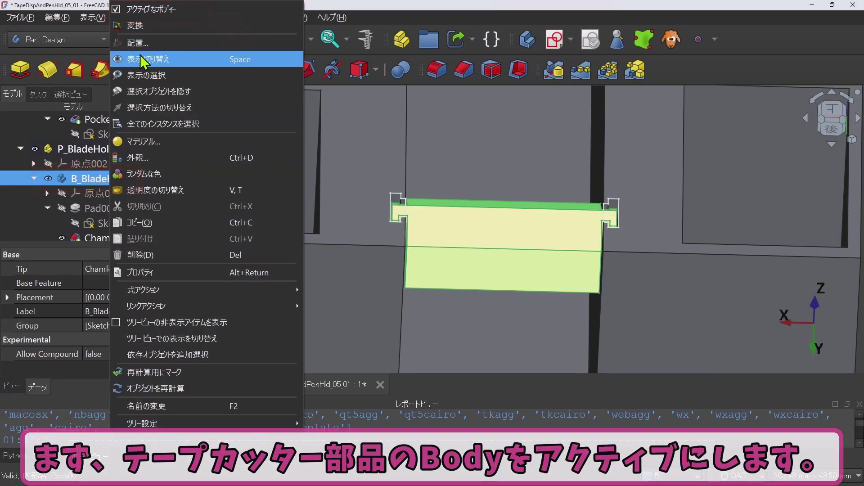
pyautogui.click(153, 10)
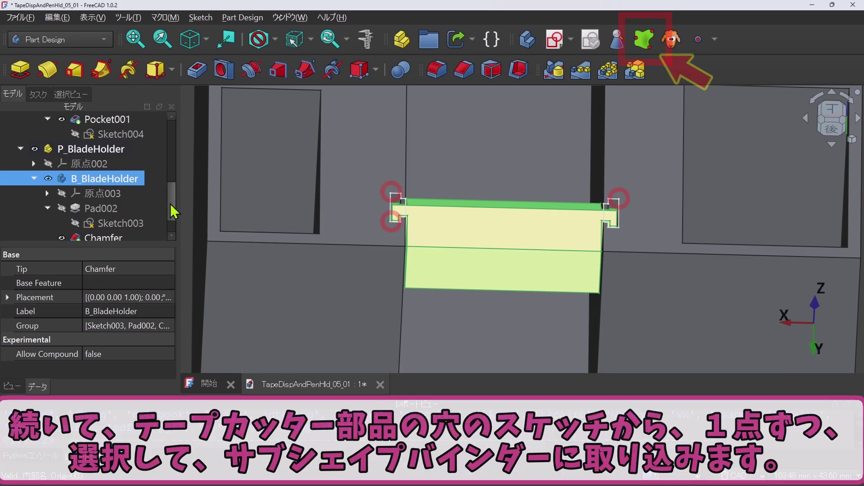
# Import three corner points of the slot's Sketch002 into the blade holder body as separate sub-shape binders
pyautogui.scroll(2, 172, 176)
pyautogui.click(120, 163)
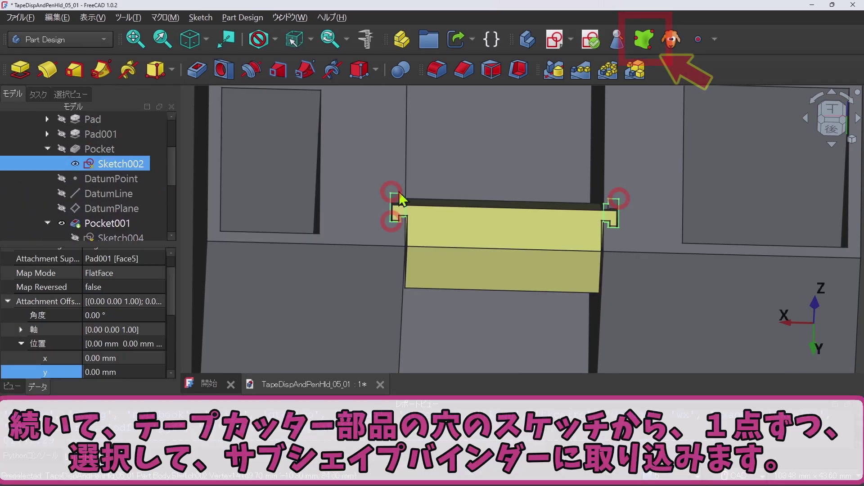
pyautogui.scroll(5, 399, 193)
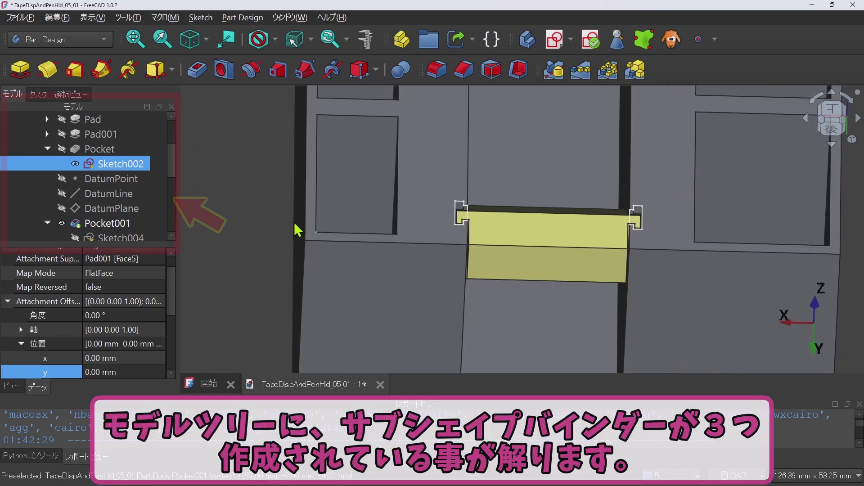
# Create a datum plane through the three points of Binder001, Binder002 and Binder003, using the plane-by-three-points attachment mode
pyautogui.scroll(-2, 172, 186)
pyautogui.scroll(-2, 172, 187)
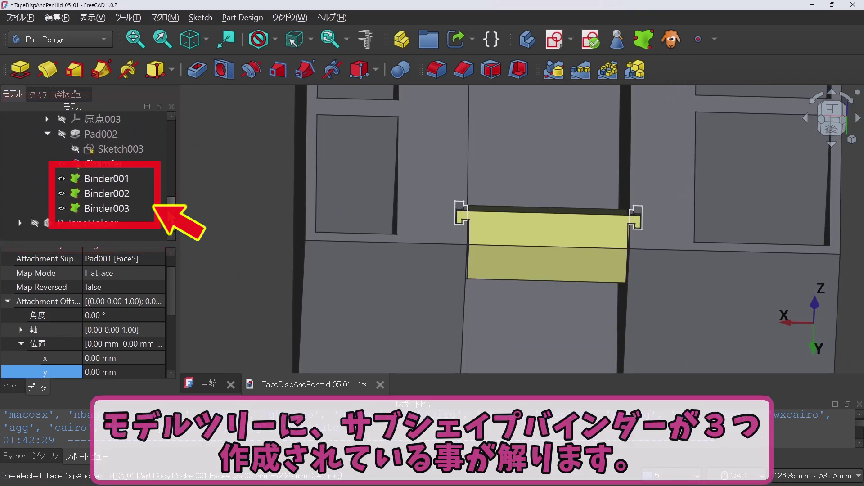
pyautogui.click(121, 182)
pyautogui.keyDown('ctrl'); pyautogui.click(123, 193); pyautogui.keyUp('ctrl')
pyautogui.keyDown('ctrl'); pyautogui.click(123, 210); pyautogui.keyUp('ctrl')
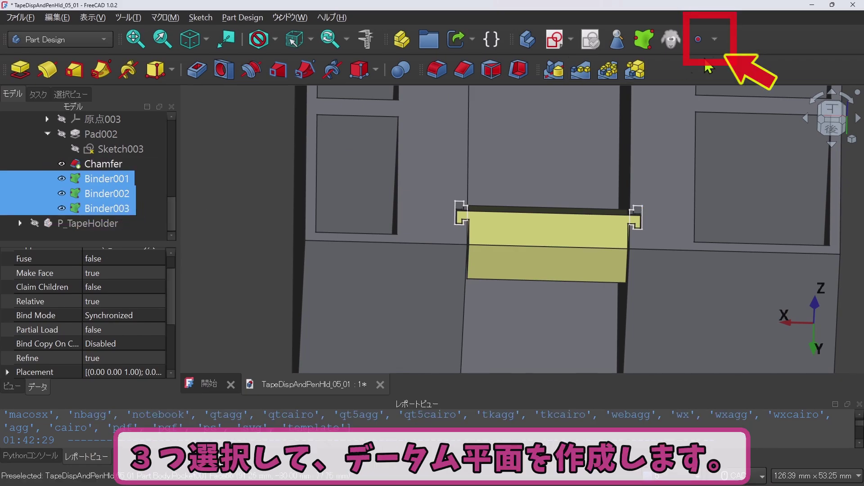
pyautogui.click(716, 41)
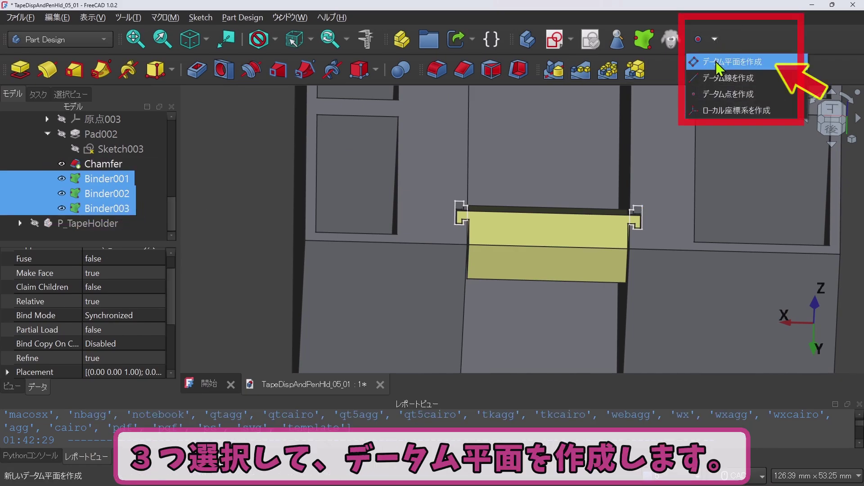
pyautogui.click(716, 61)
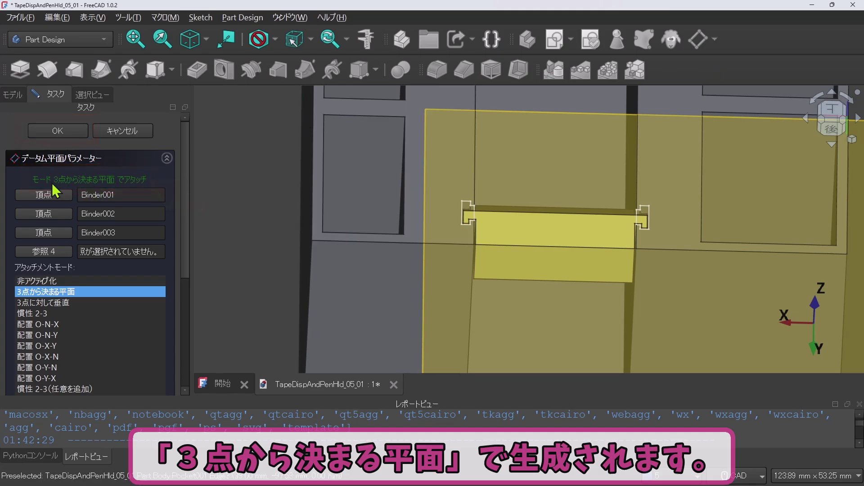
pyautogui.click(49, 132)
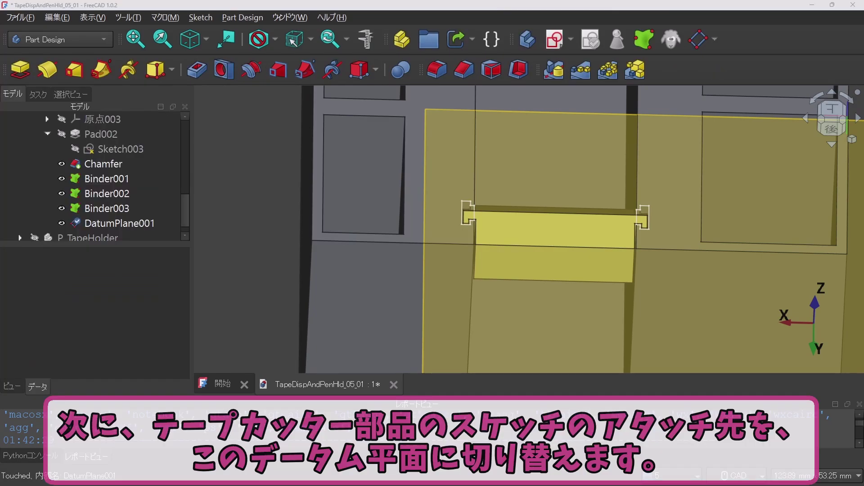
# Change the attachment support of the blade holder's Sketch003 to DatumPlane001 only
pyautogui.click(75, 149)
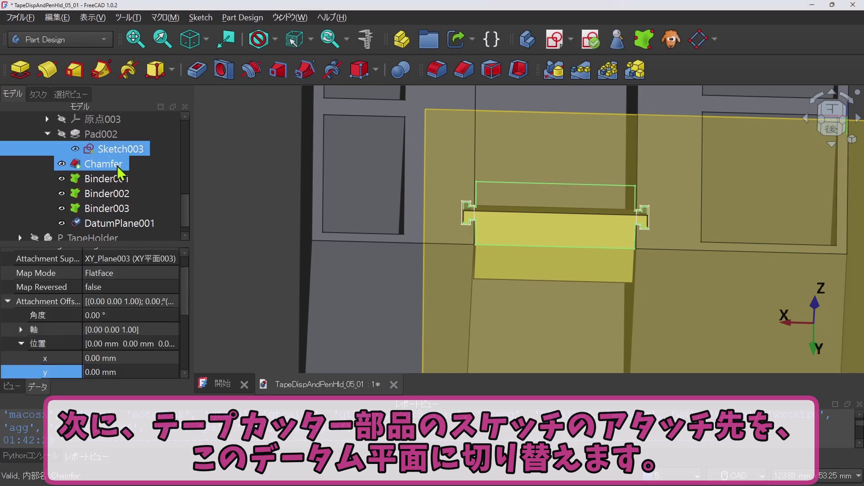
pyautogui.scroll(1, 189, 287)
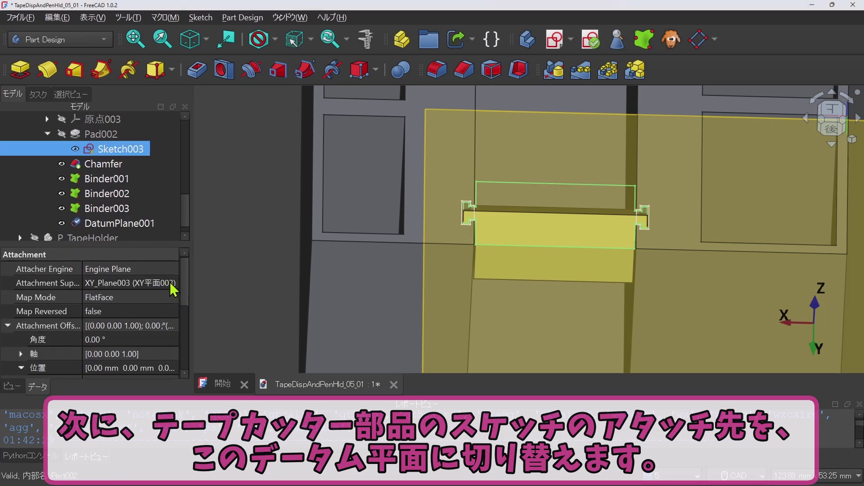
pyautogui.click(174, 288)
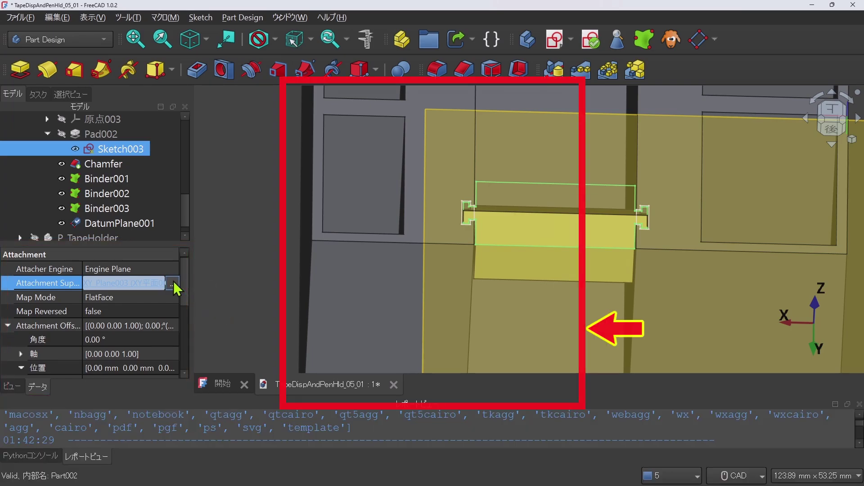
pyautogui.click(173, 285)
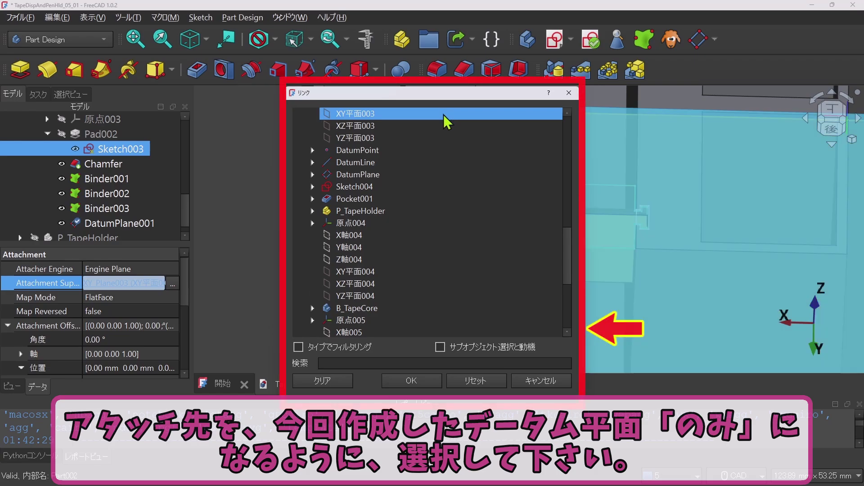
pyautogui.moveTo(571, 259); pyautogui.dragTo(571, 303)
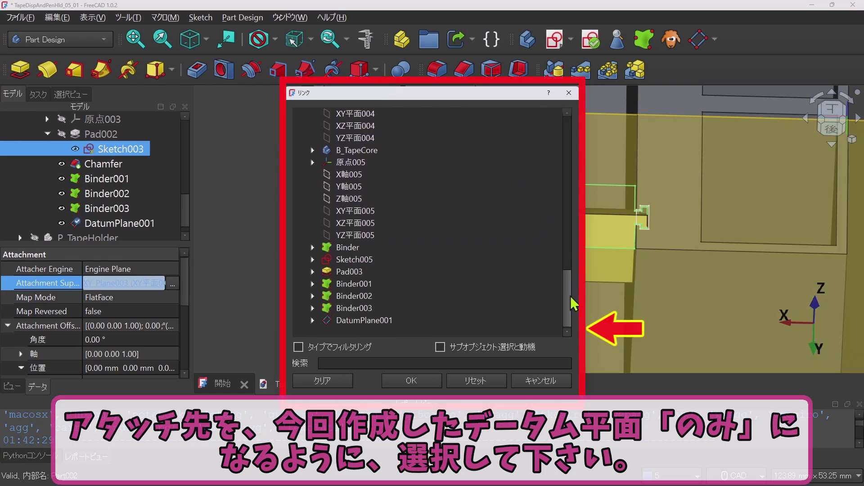
pyautogui.click(455, 320)
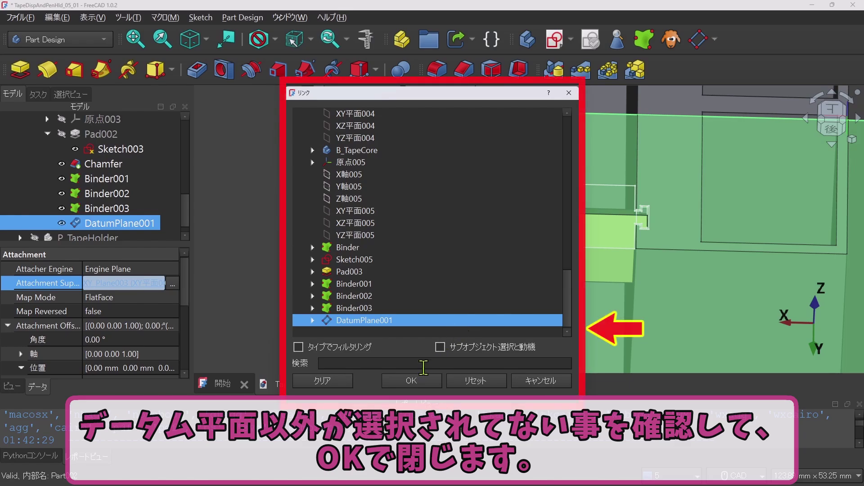
pyautogui.moveTo(568, 319)
pyautogui.mouseDown()
pyautogui.moveTo(568, 166)
pyautogui.moveTo(563, 322)
pyautogui.mouseUp()
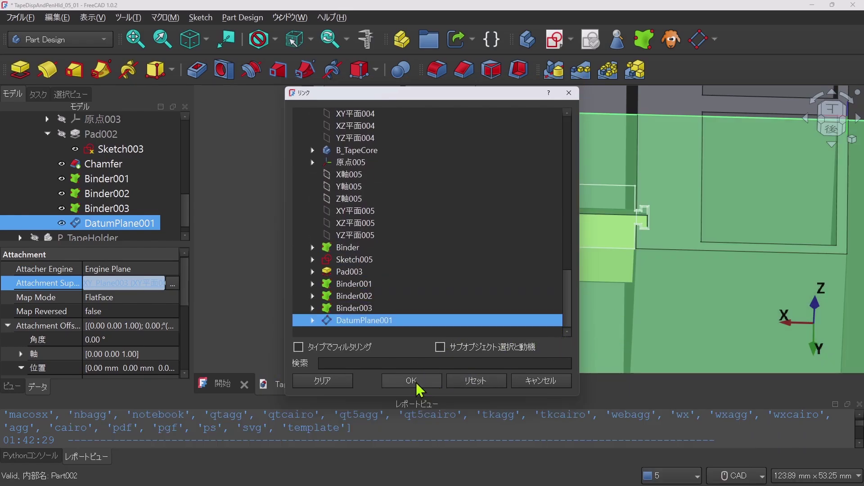
pyautogui.click(411, 381)
pyautogui.scroll(-3, 477, 268)
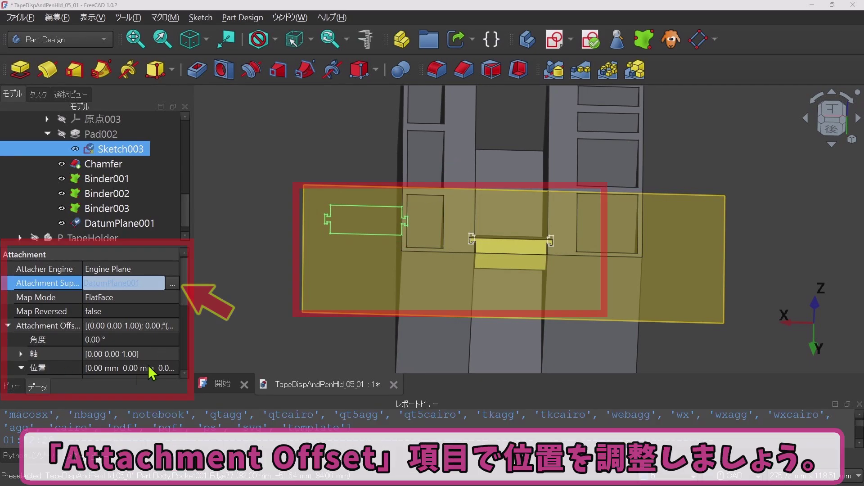
# Set Sketch003's attachment offset position to x -59.8 mm and y 8.4 mm
pyautogui.scroll(-2, 138, 373)
pyautogui.click(137, 322)
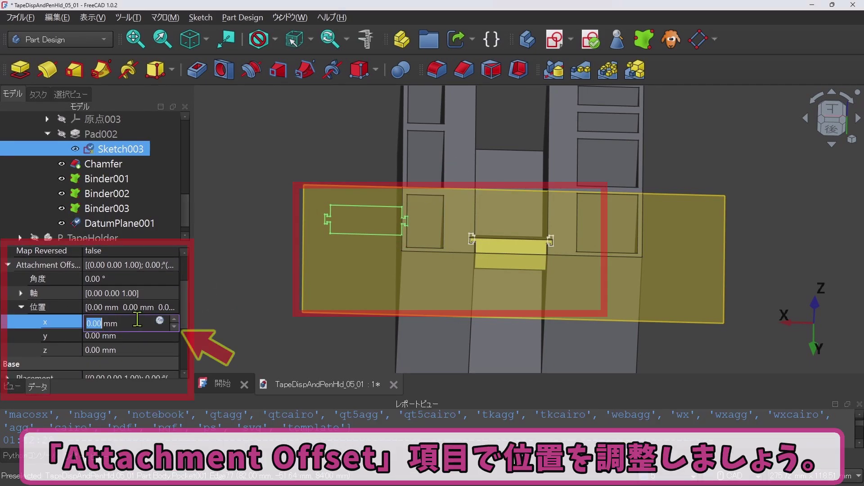
pyautogui.write('-')
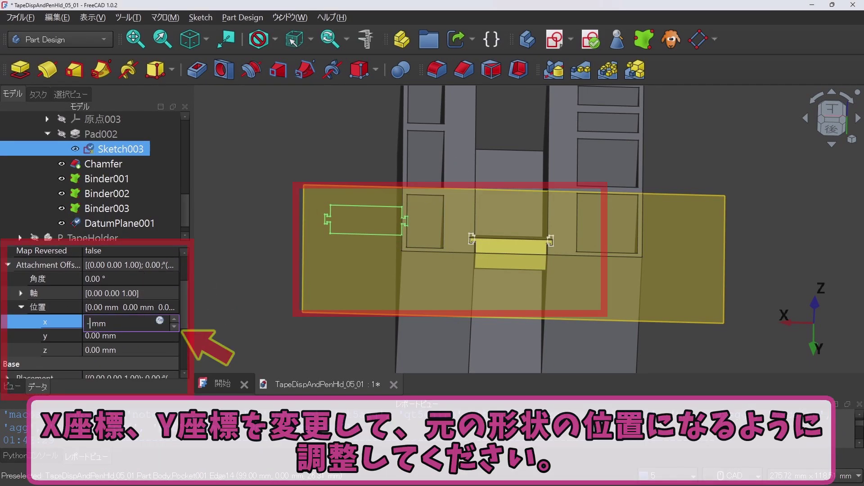
pyautogui.write('59.8')
pyautogui.press('Return')
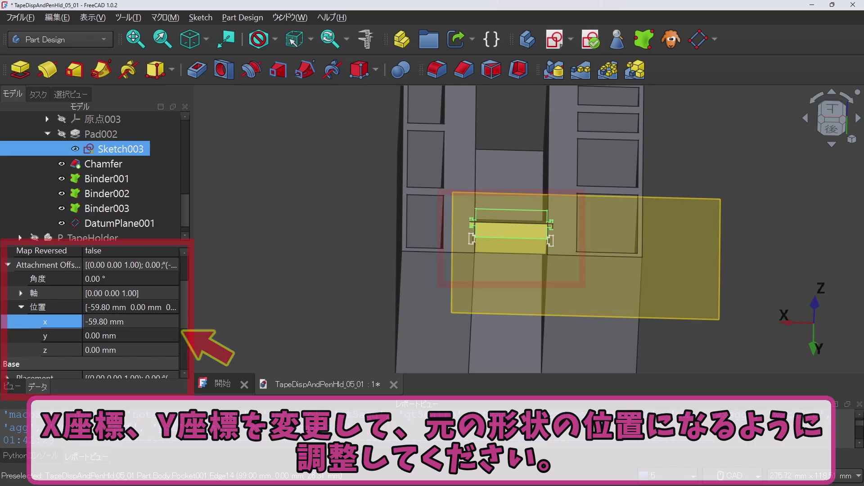
pyautogui.click(126, 336)
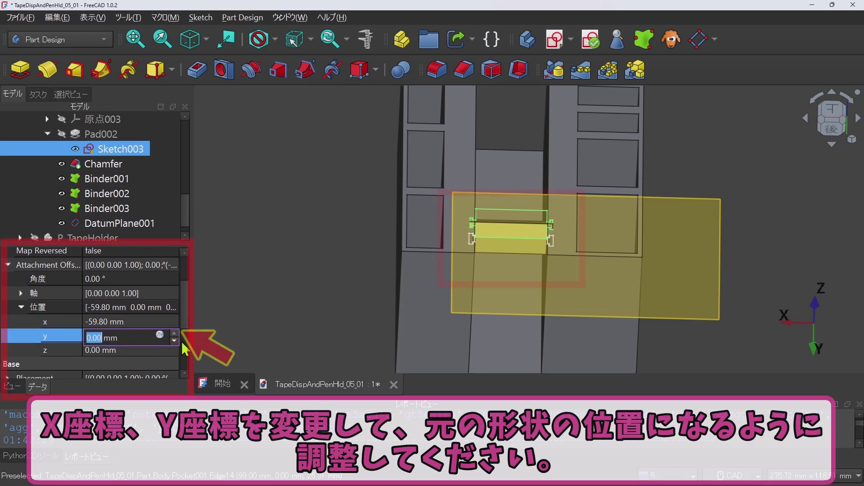
pyautogui.write('8.4')
pyautogui.press('Return')
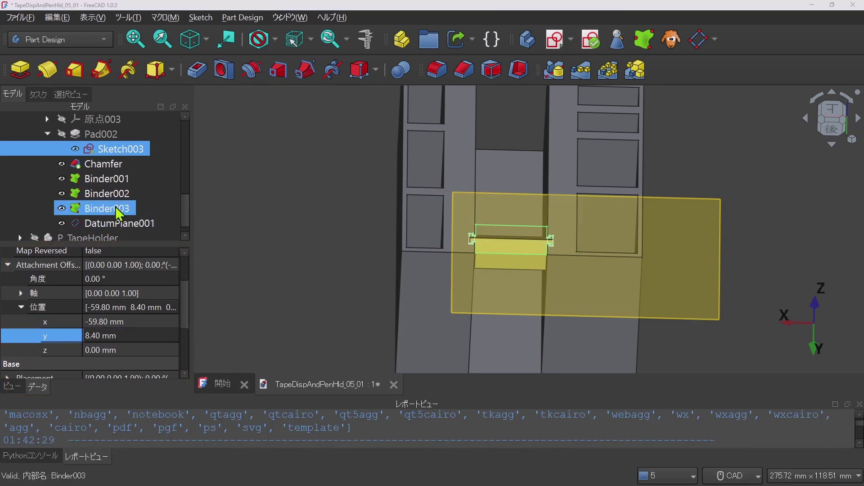
# Hide DatumPlane001, Binder003, Binder002 and Binder001, and check the blade holder sketch's alignment with the slot
pyautogui.click(61, 224)
pyautogui.click(62, 208)
pyautogui.click(62, 194)
pyautogui.click(61, 180)
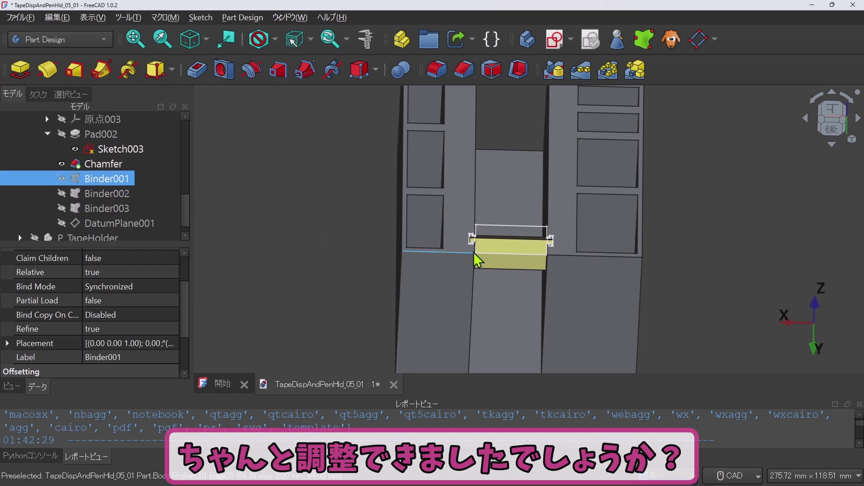
pyautogui.scroll(4, 505, 258)
pyautogui.moveTo(498, 273); pyautogui.dragTo(468, 267, button='middle')
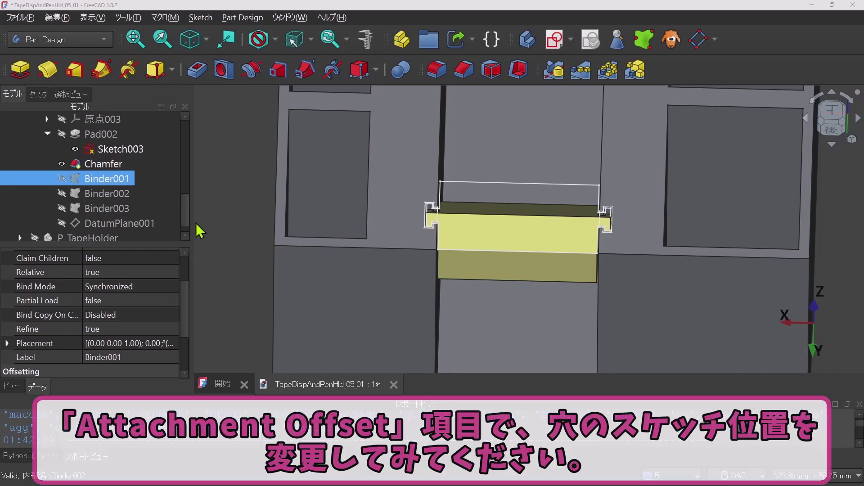
# Test the link by setting the attachment offset y of the slot's Sketch002 to -13 mm
pyautogui.scroll(3, 176, 207)
pyautogui.click(155, 179)
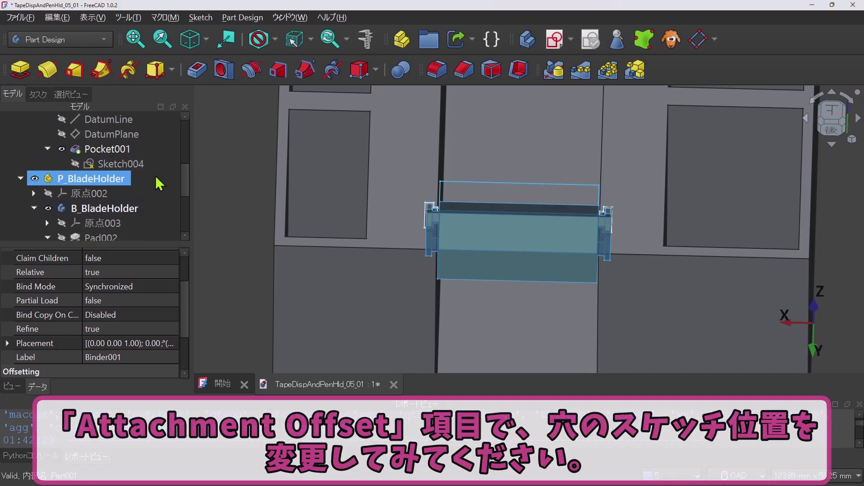
pyautogui.scroll(3, 158, 183)
pyautogui.click(158, 179)
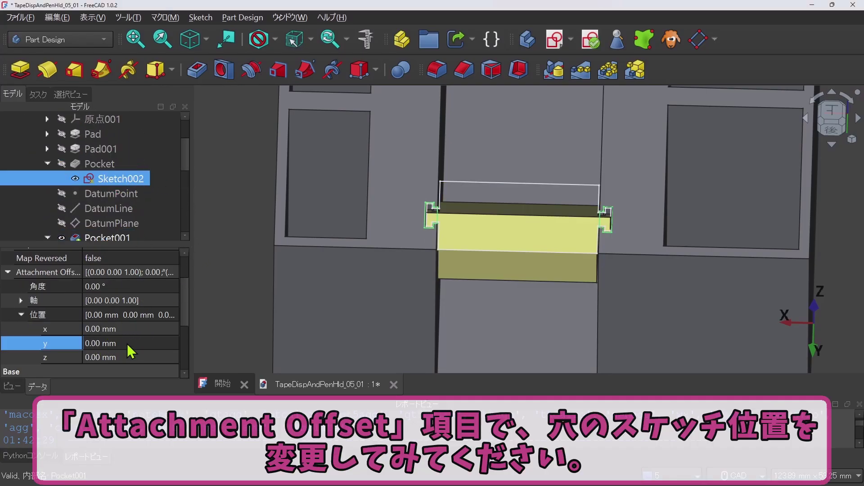
pyautogui.click(128, 345)
pyautogui.scroll(-2, 127, 342)
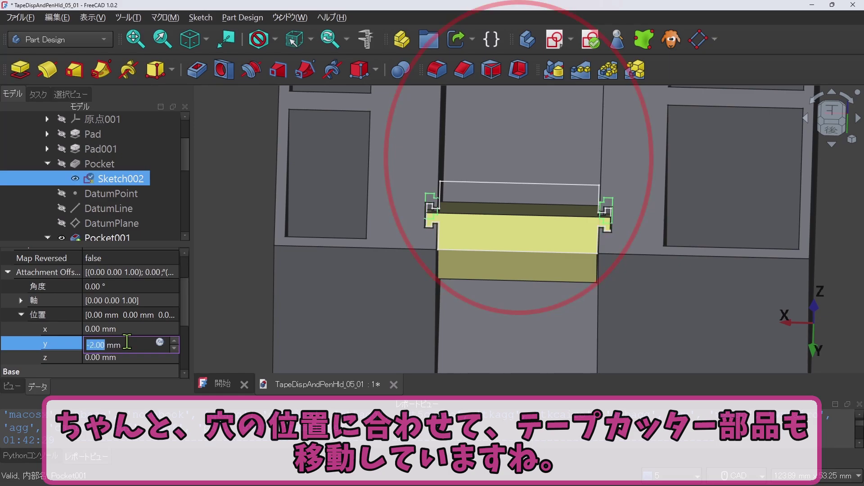
pyautogui.scroll(-7, 128, 342)
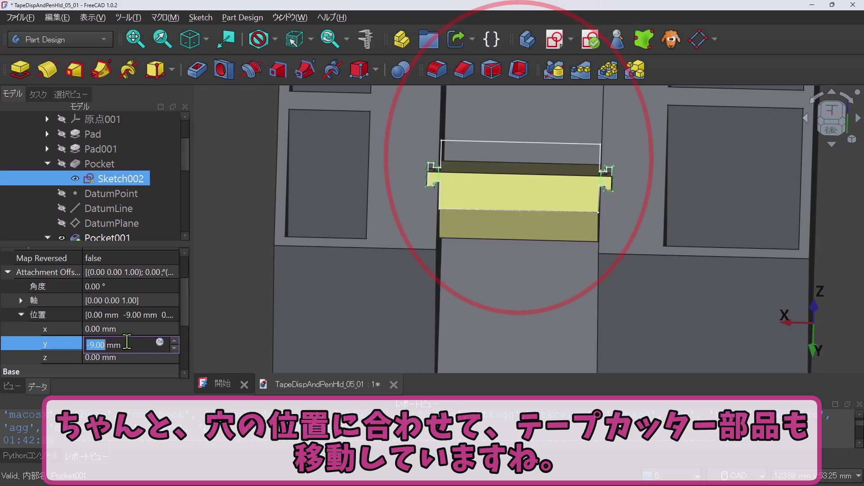
pyautogui.scroll(-4, 128, 343)
pyautogui.press('Return')
# Shift the slot's Sketch002 further to a y attachment offset of -17 mm and return it to 0 mm
pyautogui.click(128, 344)
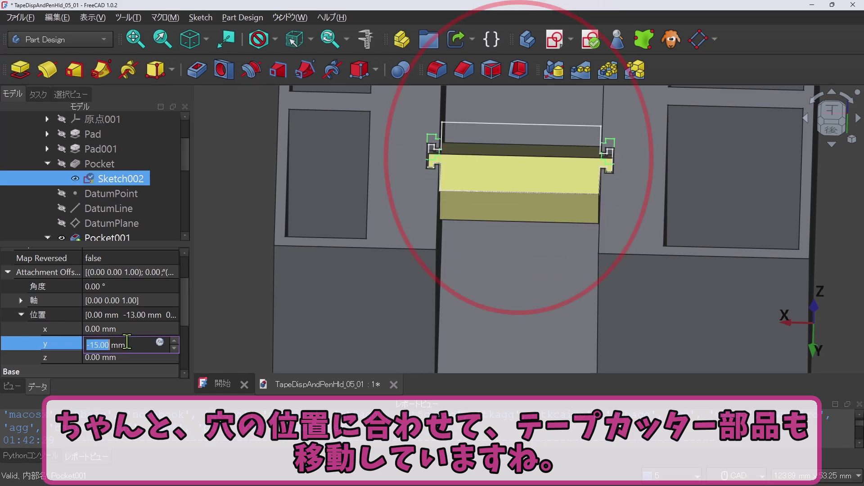
pyautogui.scroll(-4, 128, 343)
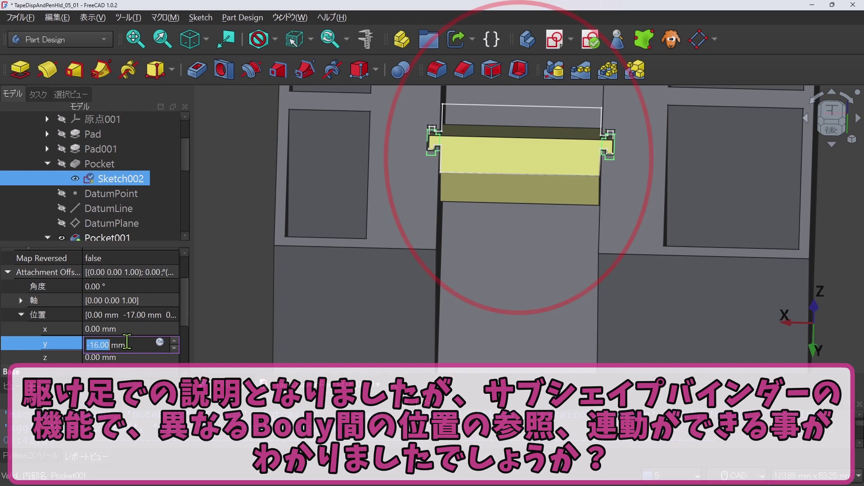
pyautogui.scroll(2, 127, 342)
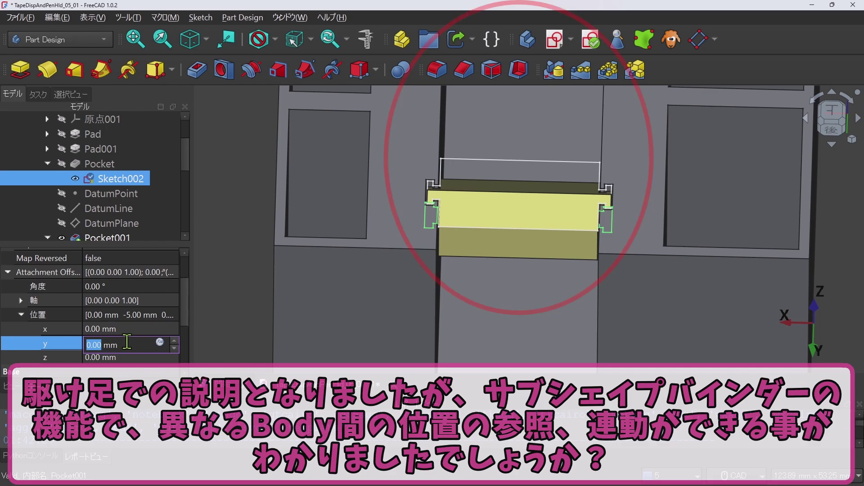
pyautogui.press('Return')
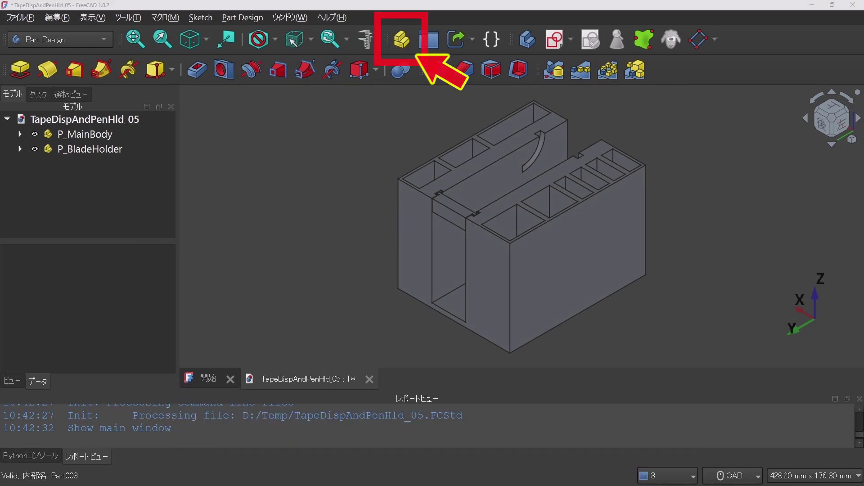
# In the TapeDispAndPenHld_05 document, create a new part labelled P_TapeHolder and check that it is active
pyautogui.click(402, 39)
pyautogui.click(94, 167)
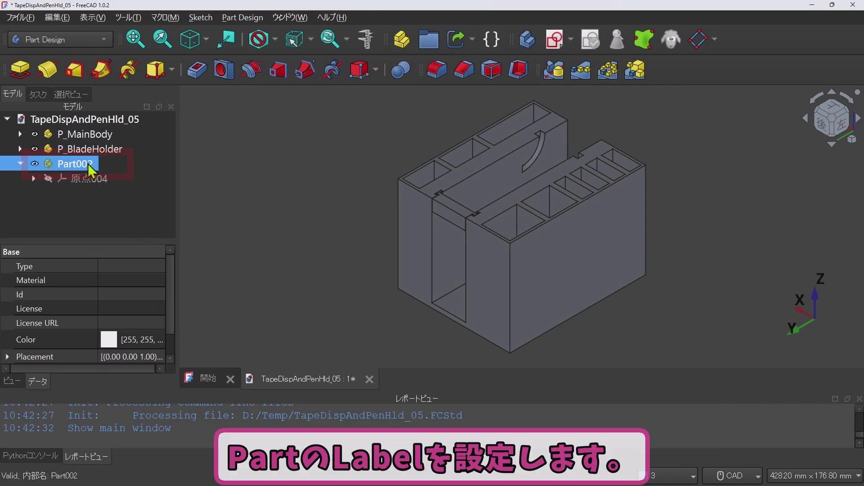
pyautogui.moveTo(98, 214); pyautogui.dragTo(76, 214)
pyautogui.click(123, 318)
pyautogui.write('P_TapeHolder')
pyautogui.press('Return')
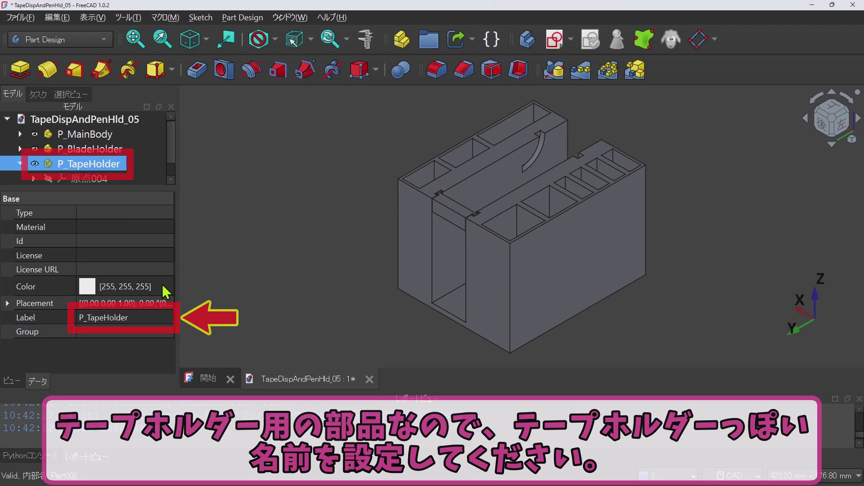
pyautogui.rightClick(119, 168)
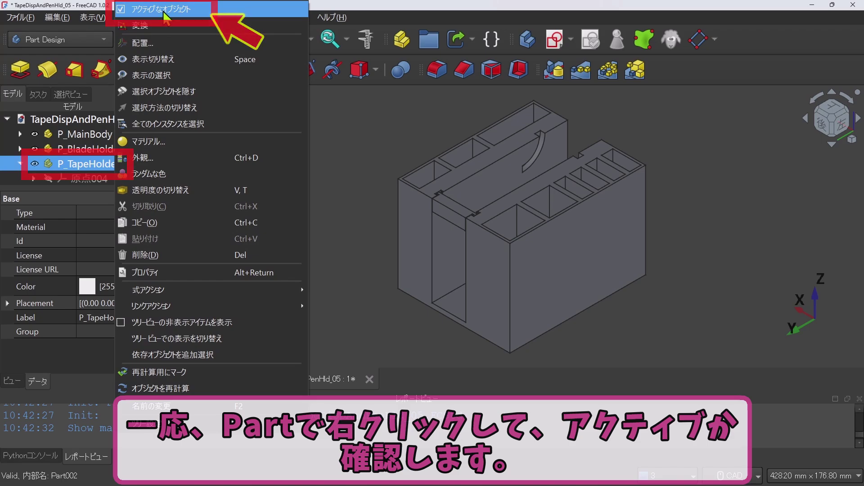
pyautogui.click(418, 3)
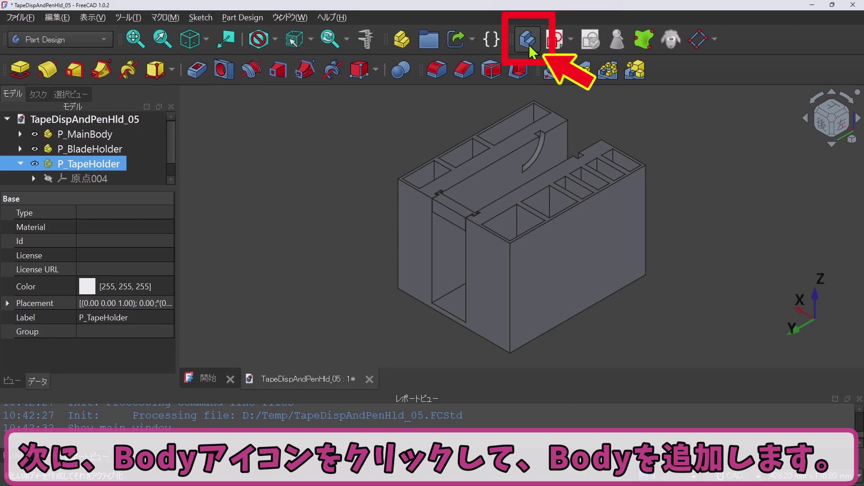
# Add a new body labelled B_TapeCore to P_TapeHolder and check that it is active
pyautogui.click(530, 48)
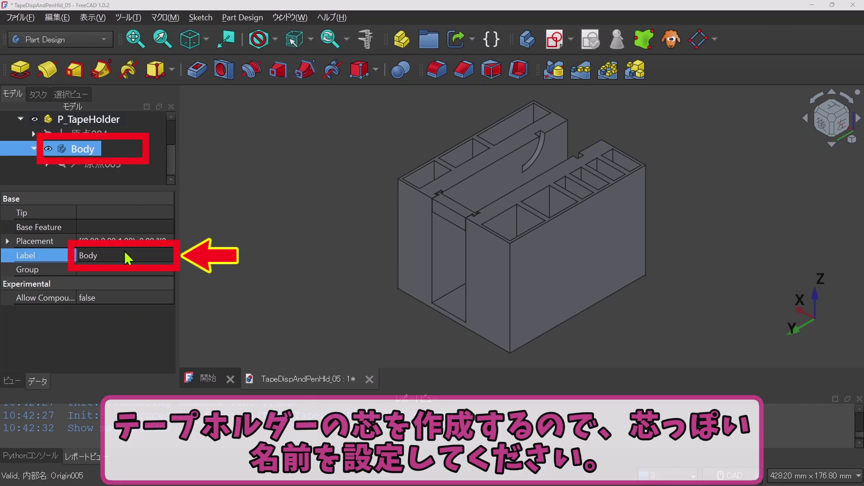
pyautogui.write('B_TapeCore')
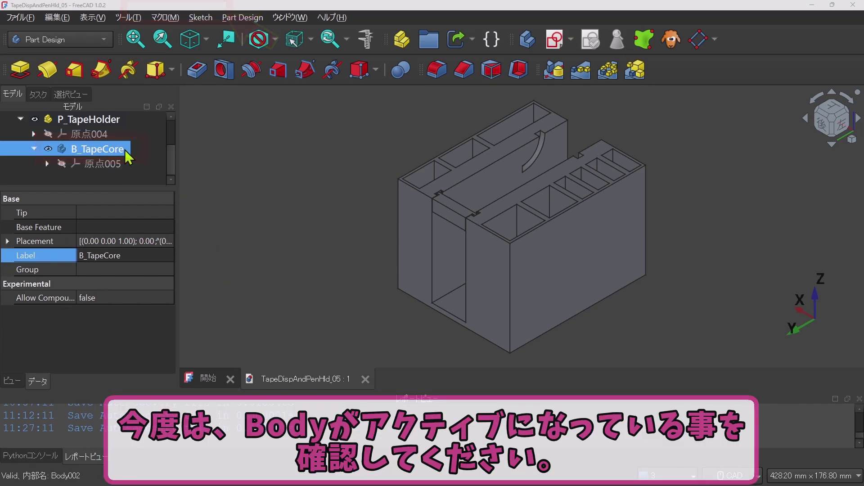
pyautogui.rightClick(126, 152)
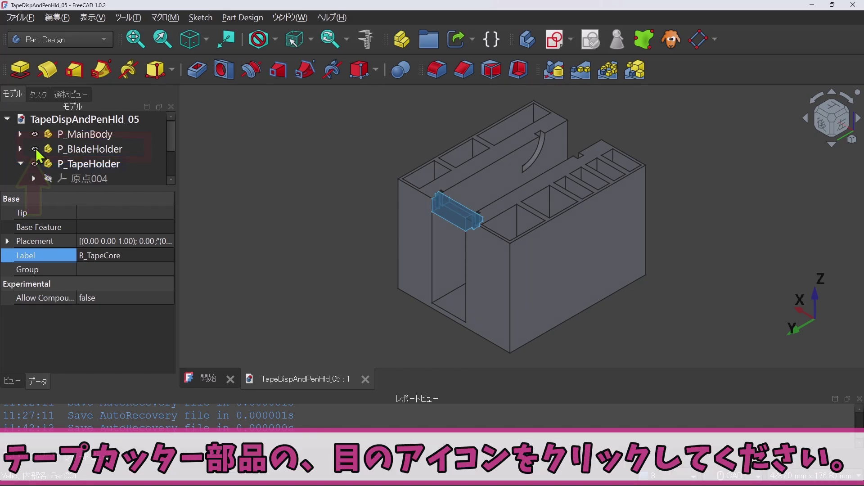
# Hide the P_BladeHolder part and check that the B_TapeCore body is active
pyautogui.click(35, 150)
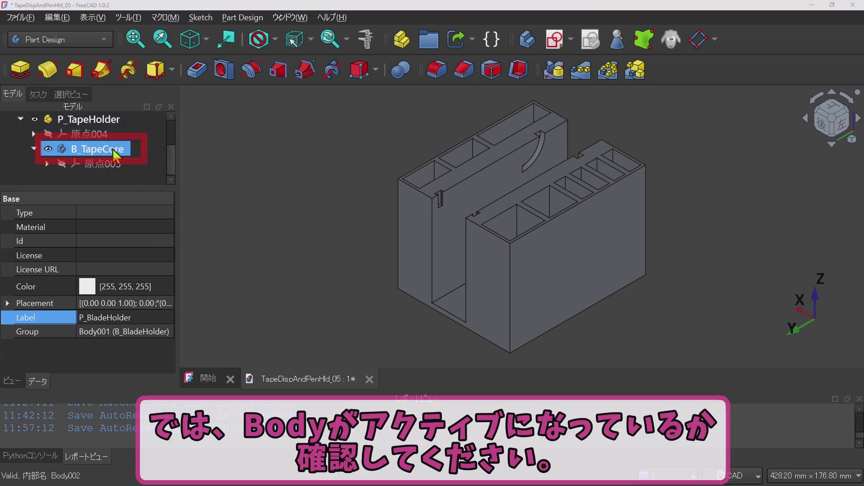
pyautogui.click(104, 149)
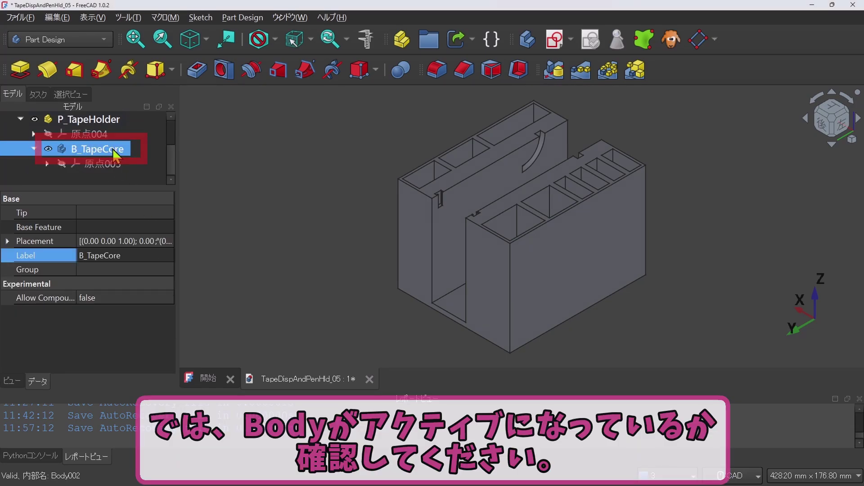
pyautogui.rightClick(115, 153)
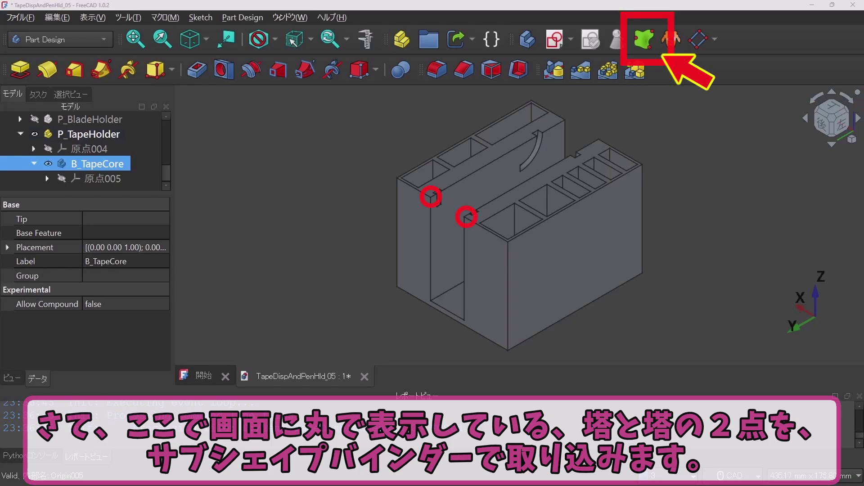
# Create two separate sub-shape binders in B_TapeCore from the facing upper corner points of the two towers
pyautogui.click(431, 198)
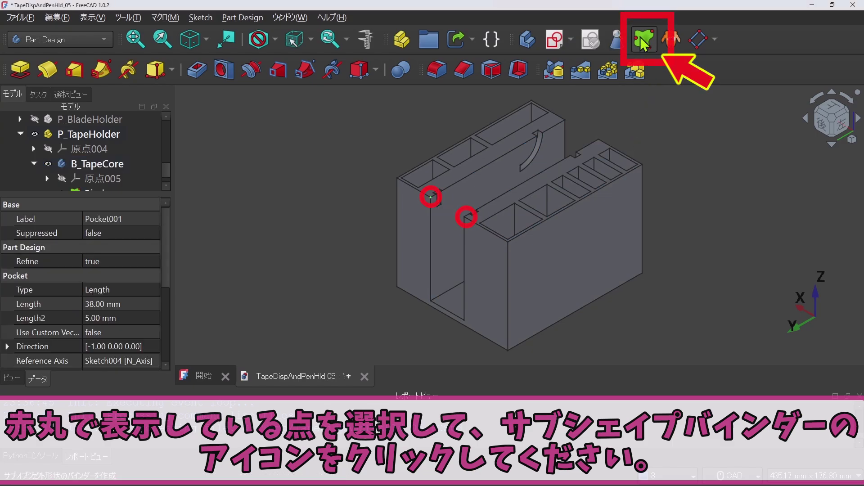
pyautogui.click(465, 218)
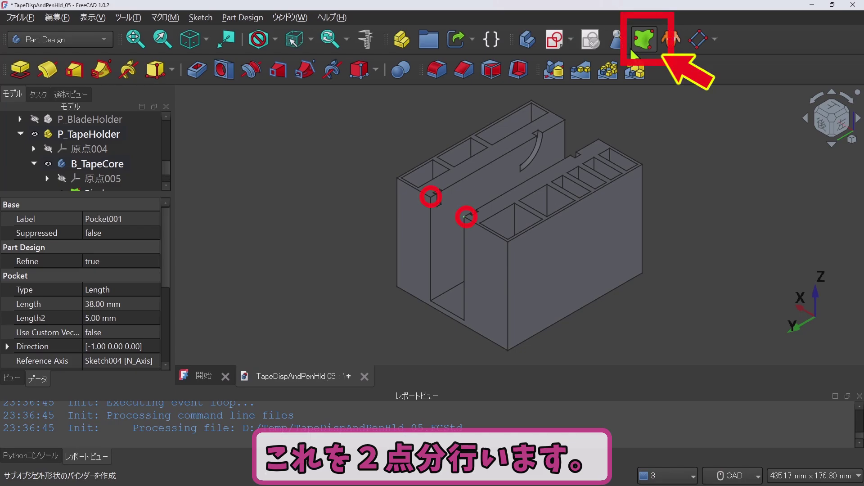
pyautogui.scroll(-1, 135, 180)
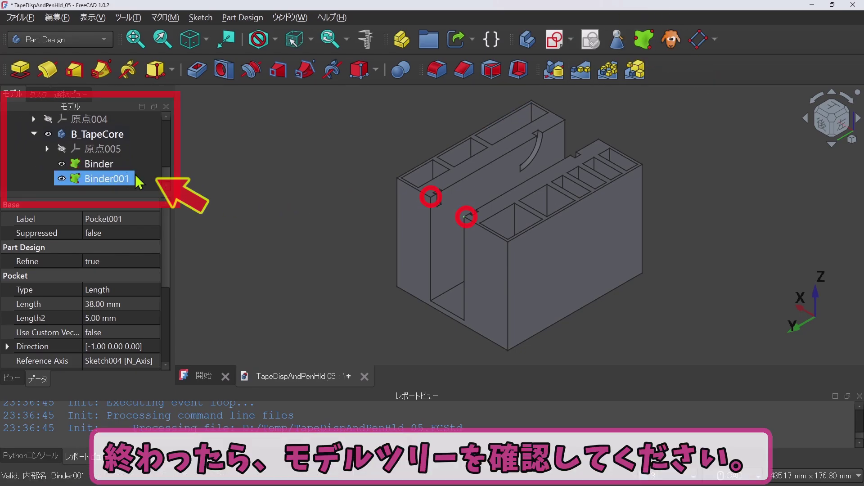
# Create a datum point from Binder and Binder001, attached at their centre of mass
pyautogui.click(117, 167)
pyautogui.keyDown('ctrl'); pyautogui.click(115, 180); pyautogui.keyUp('ctrl')
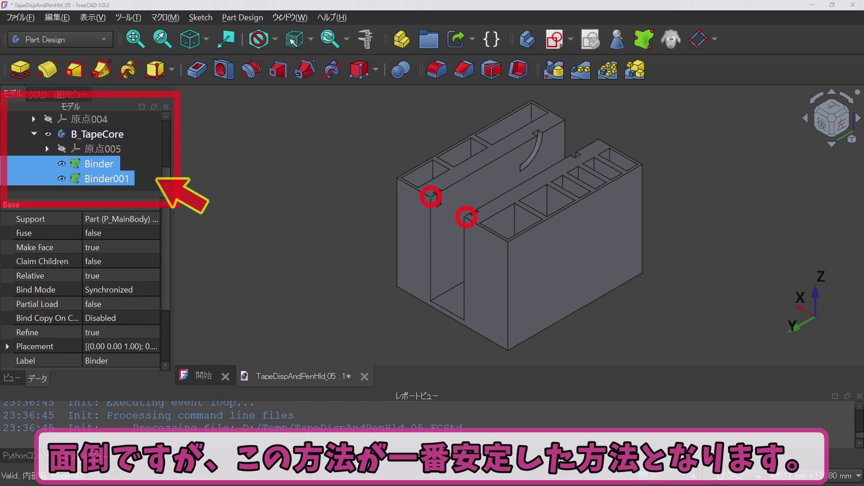
pyautogui.click(715, 39)
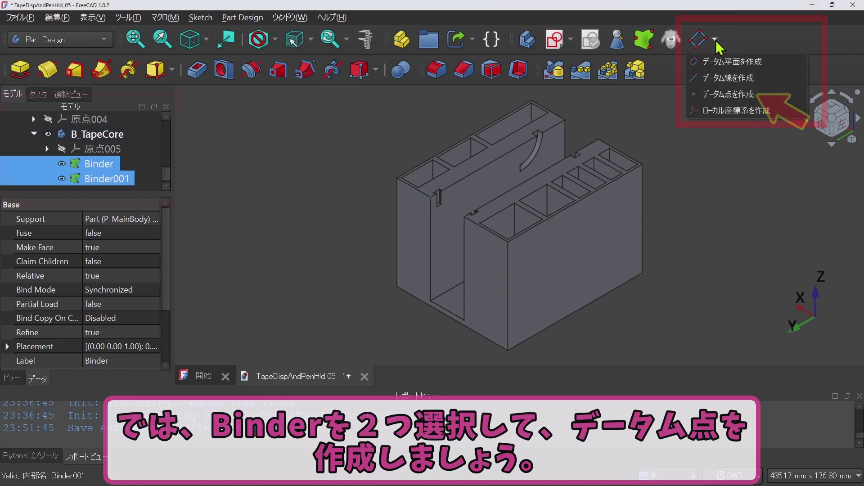
pyautogui.click(711, 93)
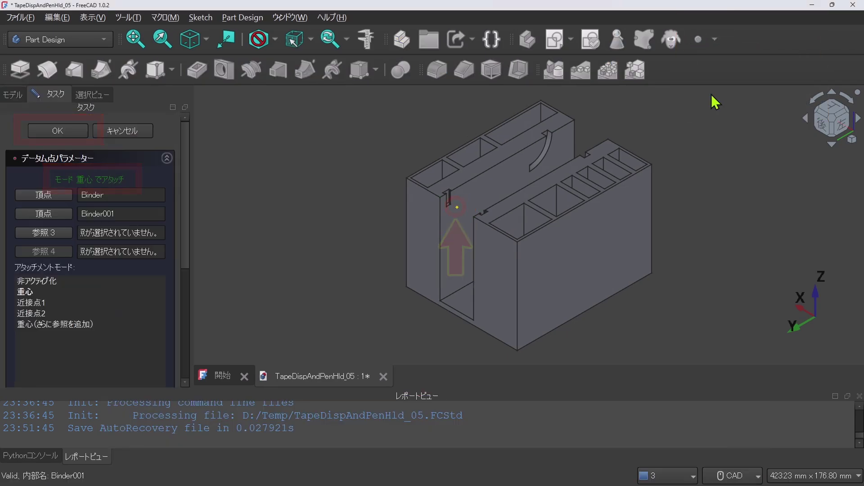
pyautogui.click(71, 133)
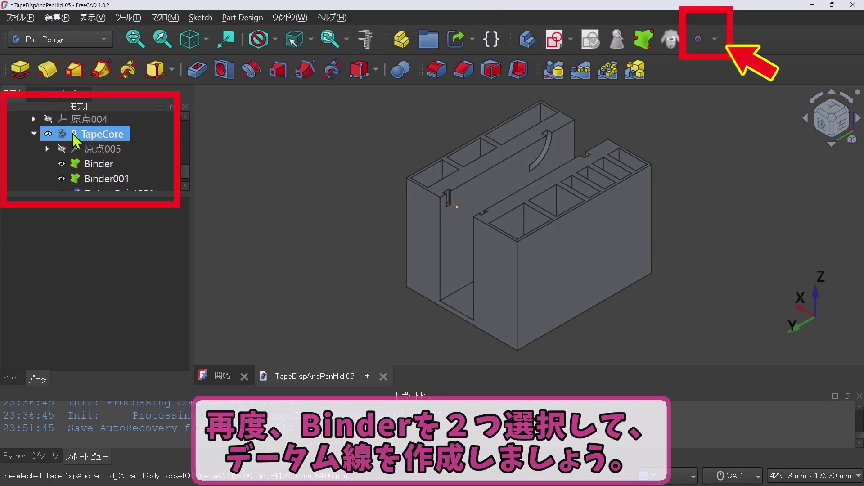
# Create a datum line from Binder and Binder001, attached so that it passes through the two points
pyautogui.click(98, 165)
pyautogui.keyDown('ctrl'); pyautogui.click(102, 179); pyautogui.keyUp('ctrl')
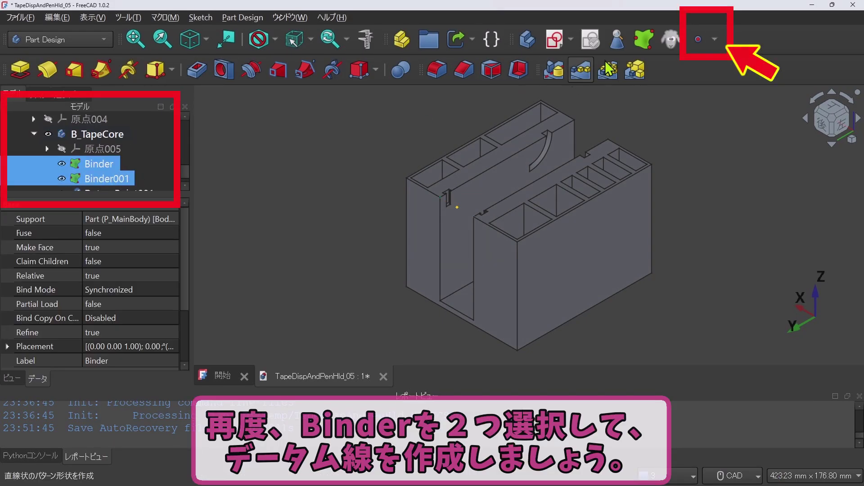
pyautogui.click(715, 39)
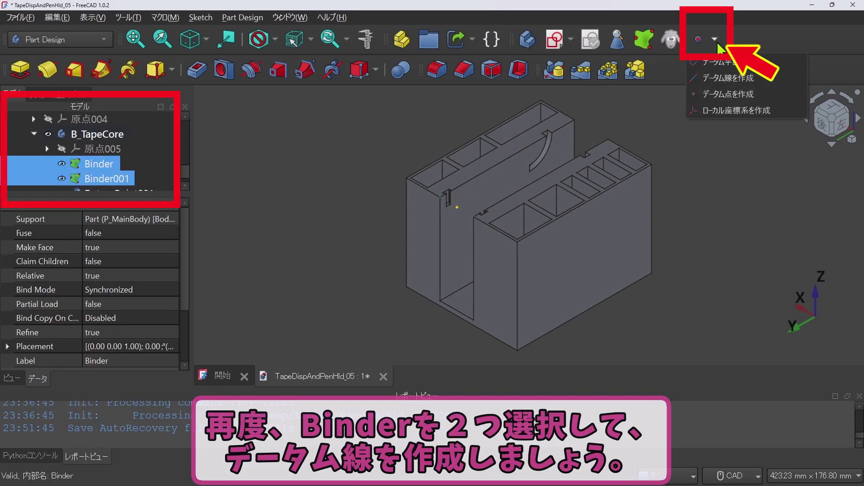
pyautogui.click(718, 78)
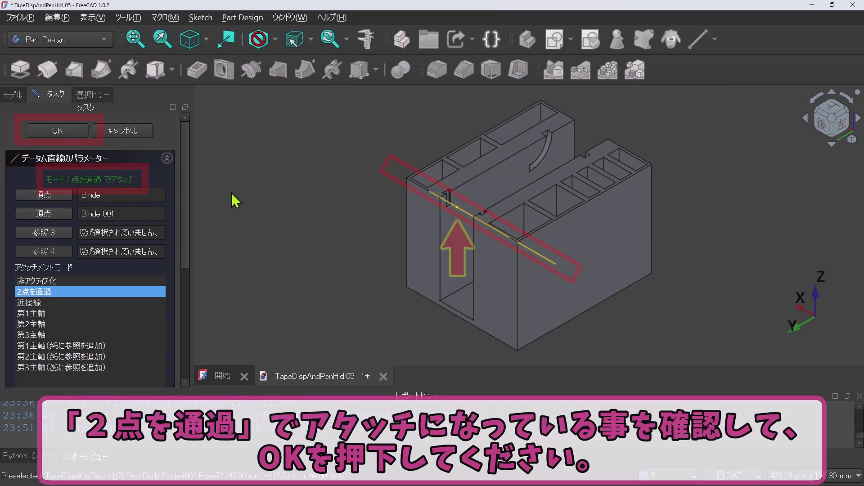
pyautogui.click(57, 131)
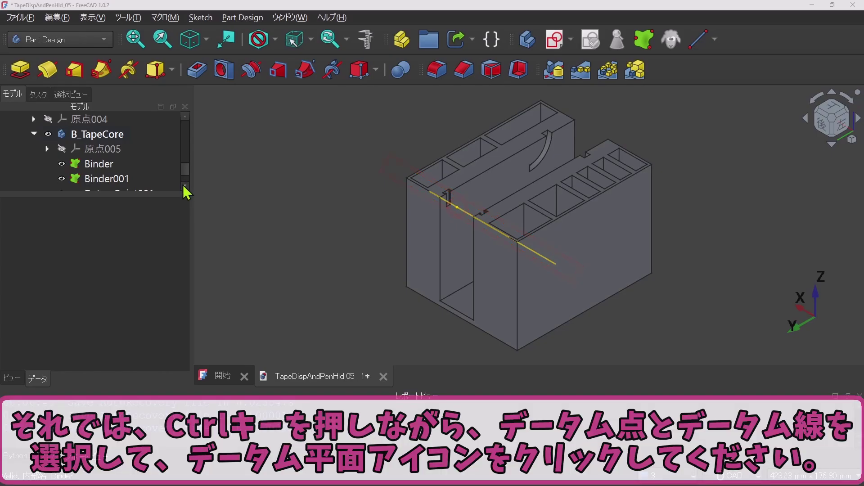
# Create a datum plane from DatumPoint001 and DatumLine001 with the attachment mode normal to edge
pyautogui.scroll(-1, 185, 187)
pyautogui.click(119, 164)
pyautogui.keyDown('ctrl'); pyautogui.click(129, 179); pyautogui.keyUp('ctrl')
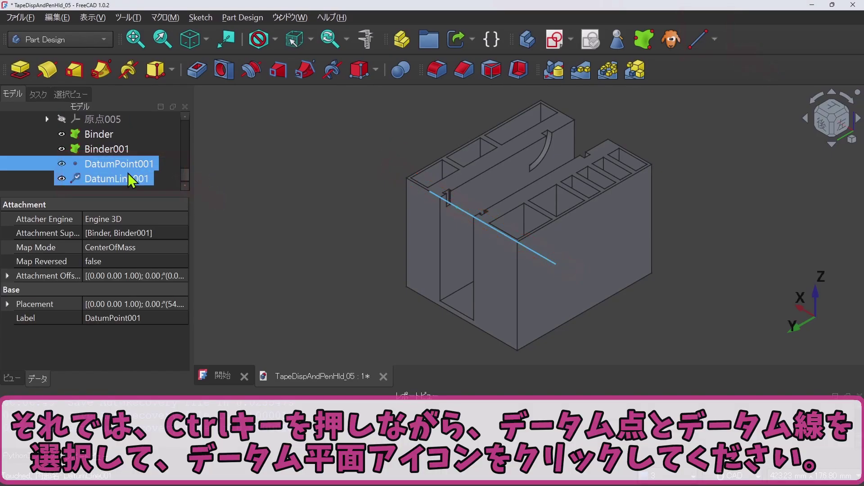
pyautogui.click(715, 39)
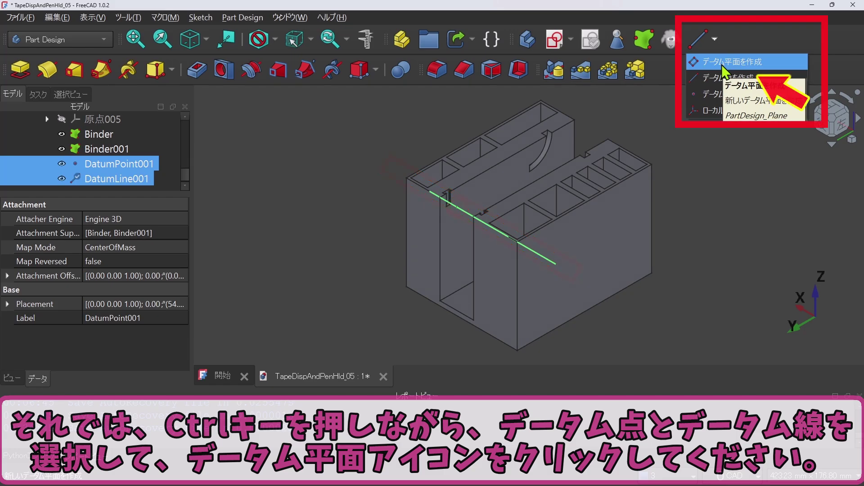
pyautogui.click(722, 64)
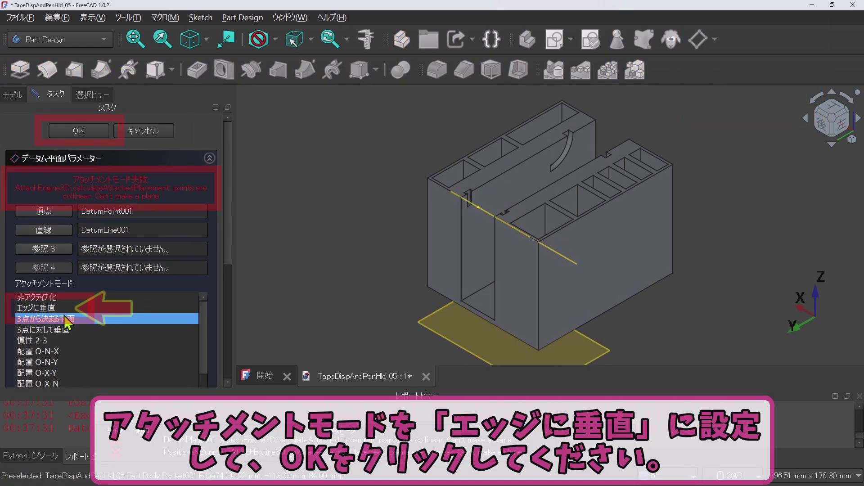
pyautogui.click(45, 308)
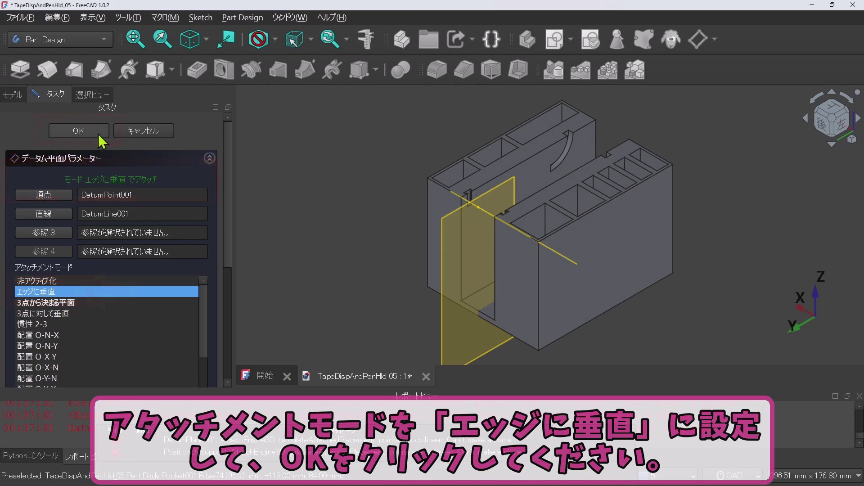
pyautogui.click(79, 131)
# Enlarge the model tree area and hide Binder, Binder001, DatumPoint001 and DatumLine001
pyautogui.moveTo(116, 194); pyautogui.dragTo(127, 221)
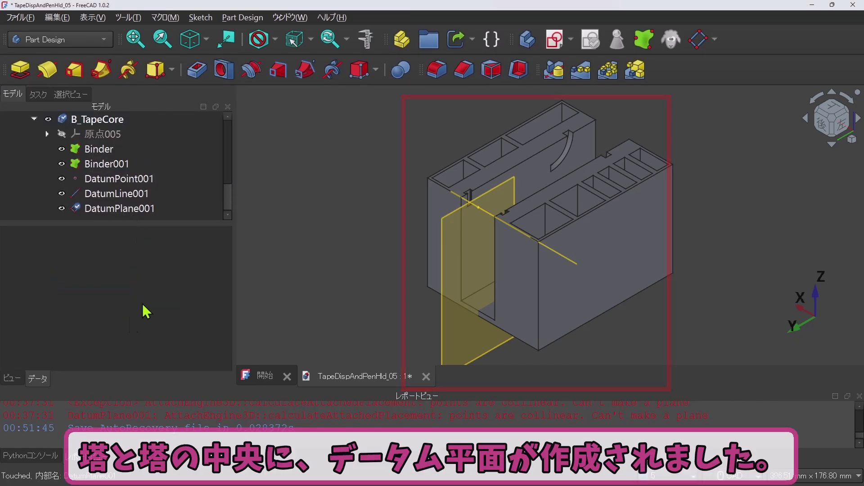
pyautogui.moveTo(233, 199); pyautogui.dragTo(204, 203)
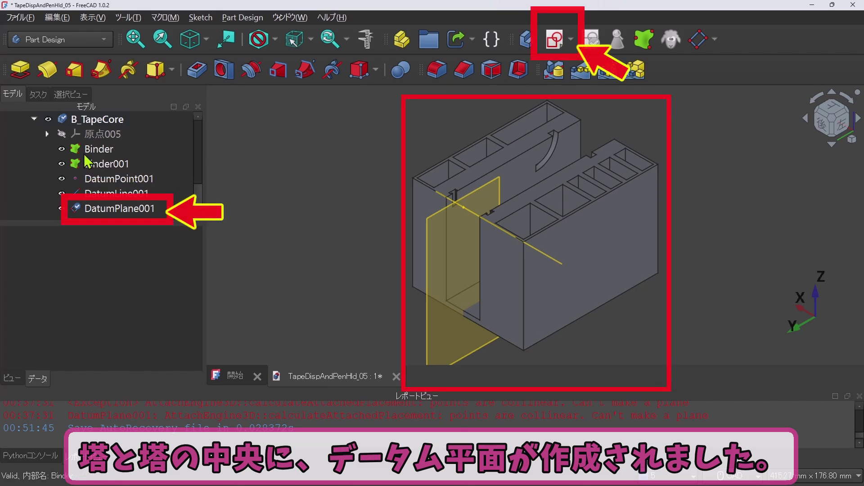
pyautogui.click(62, 149)
pyautogui.click(62, 164)
pyautogui.click(62, 179)
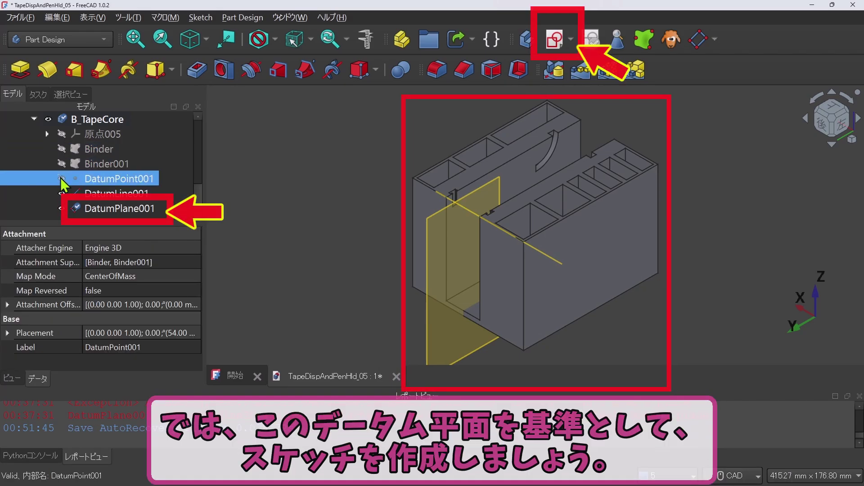
pyautogui.click(63, 193)
# Create a sketch on DatumPlane001 and show the section view along the sketch plane
pyautogui.click(114, 208)
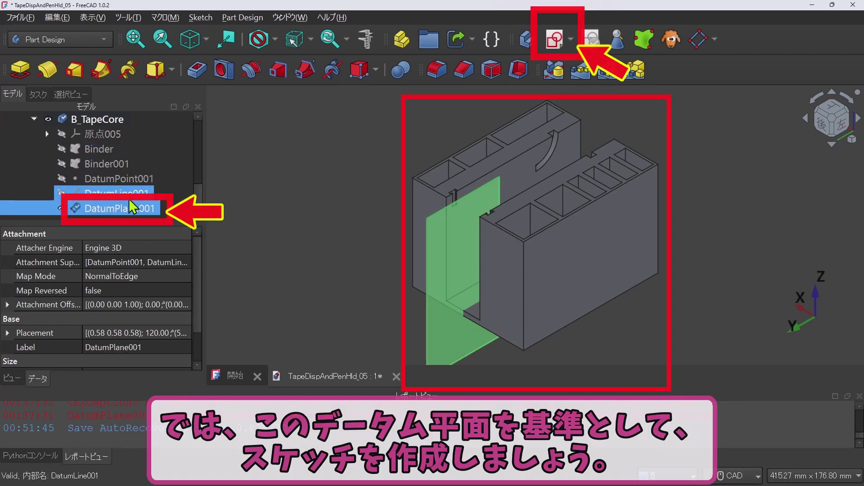
pyautogui.click(555, 39)
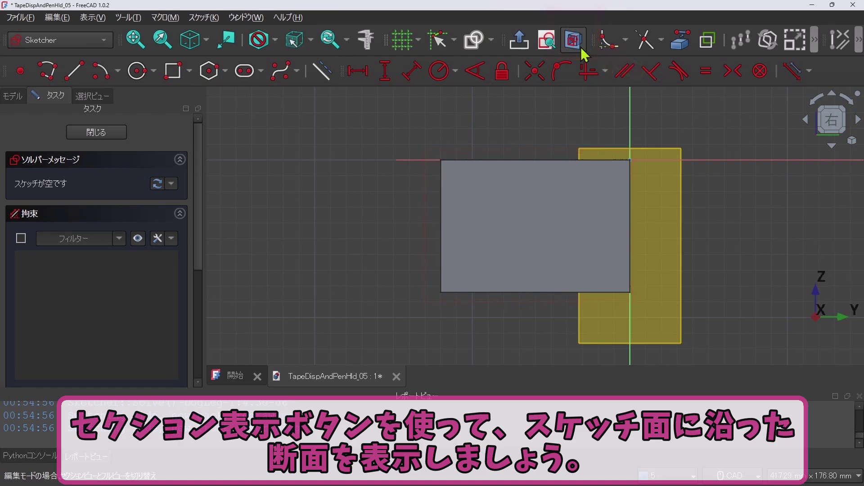
pyautogui.click(584, 51)
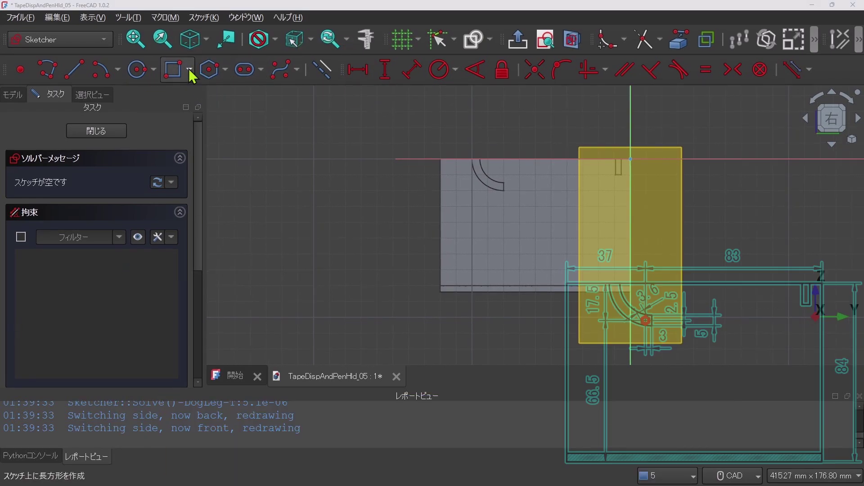
# Draw an 83 by 66.5 mm construction rectangle starting from the body's lower corner on the vertical axis
pyautogui.click(173, 70)
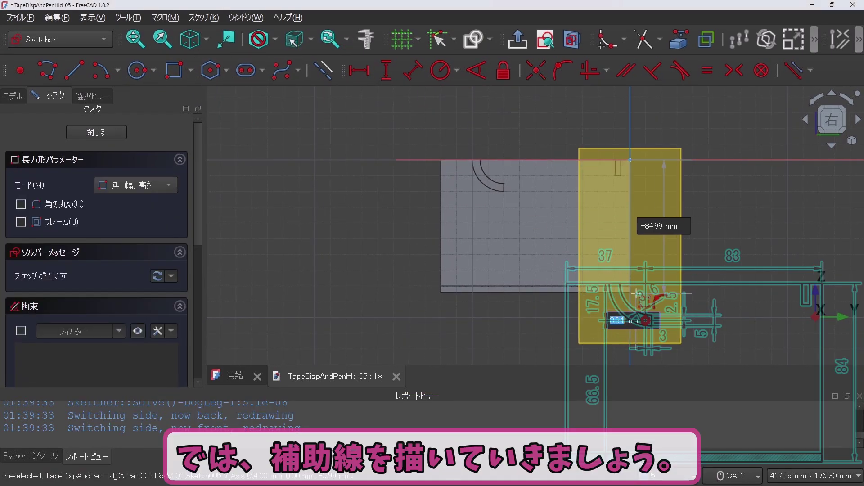
pyautogui.scroll(5, 608, 309)
pyautogui.click(609, 309)
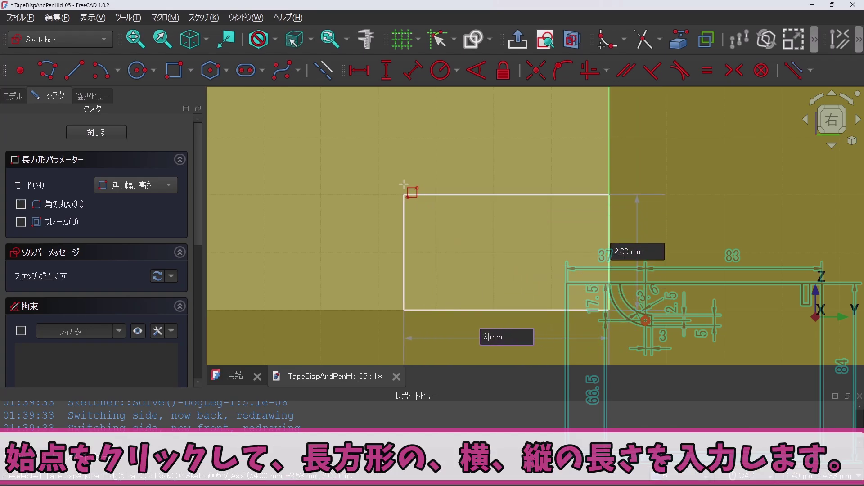
pyautogui.press('Tab')
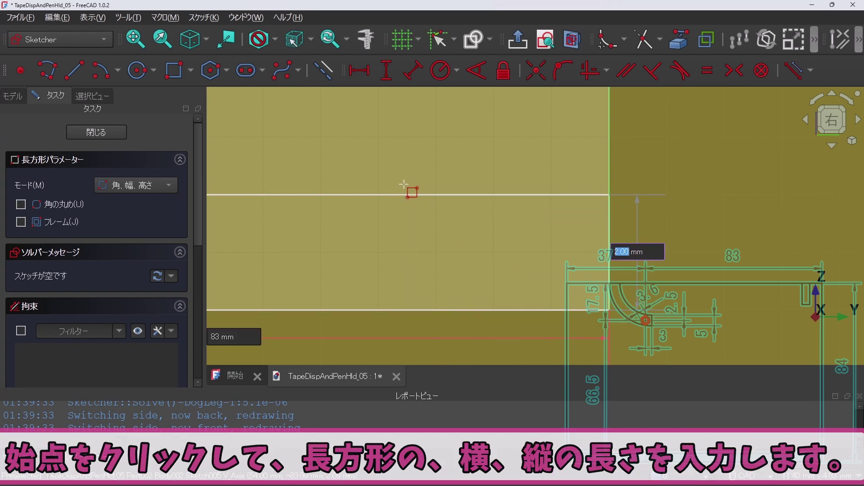
pyautogui.write('66')
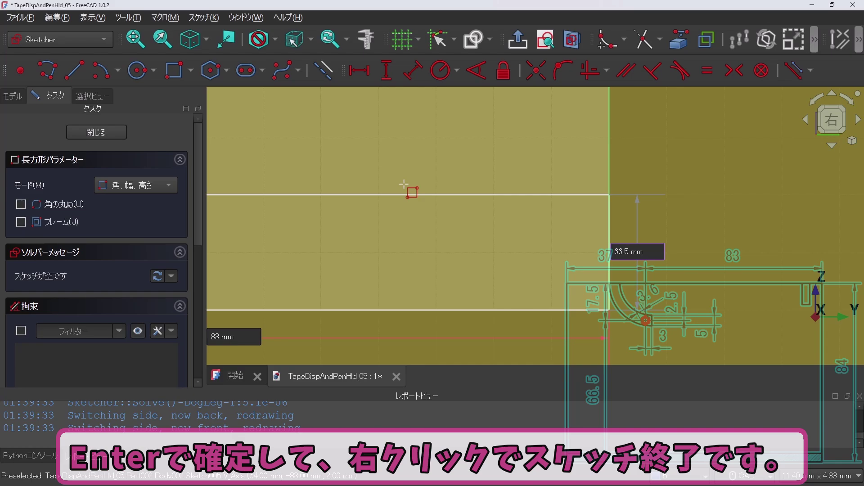
pyautogui.press('Return')
pyautogui.rightClick(405, 185)
pyautogui.rightClick(405, 185)
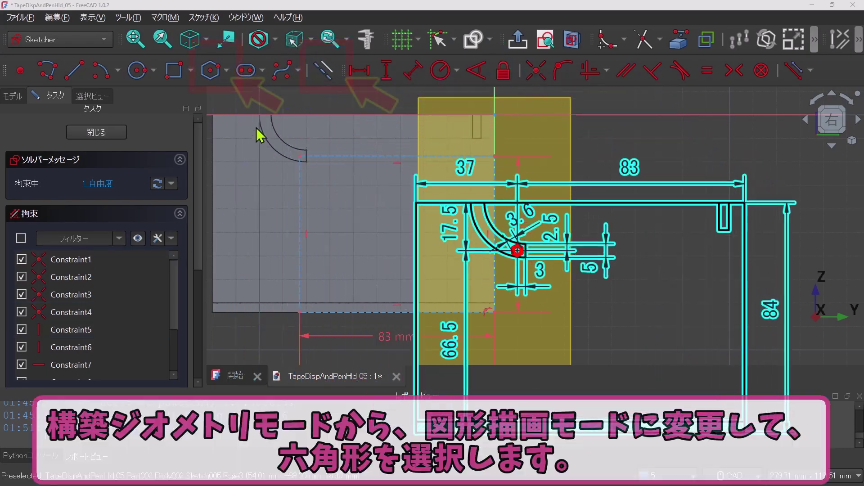
# Switch back to normal geometry and draw a hexagon of 1.8 mm radius at -90°, centred on the construction rectangle's upper-left corner
pyautogui.click(322, 69)
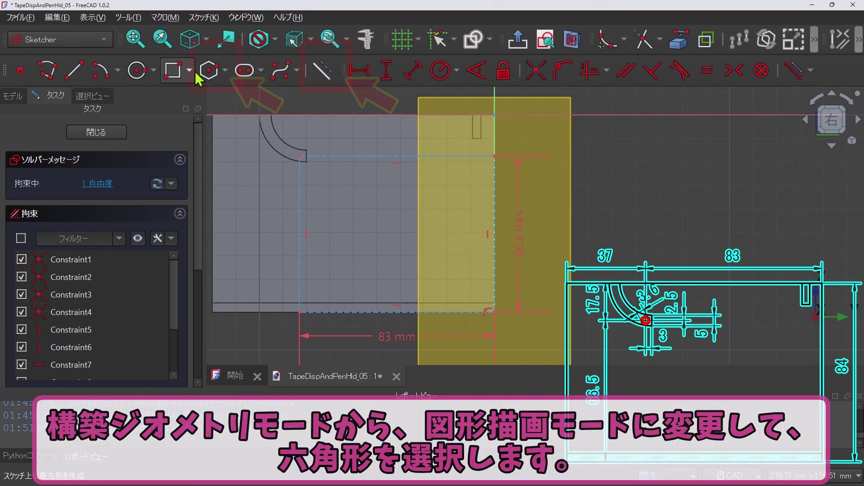
pyautogui.click(209, 70)
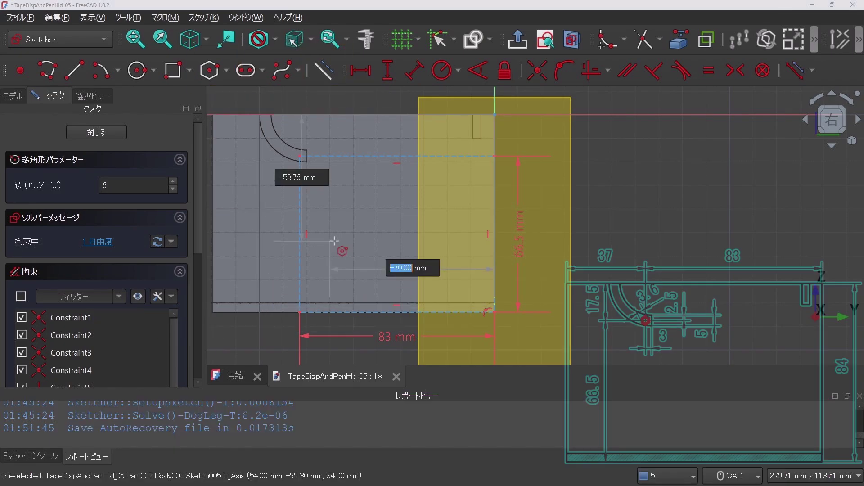
pyautogui.scroll(3, 302, 153)
pyautogui.scroll(5, 302, 153)
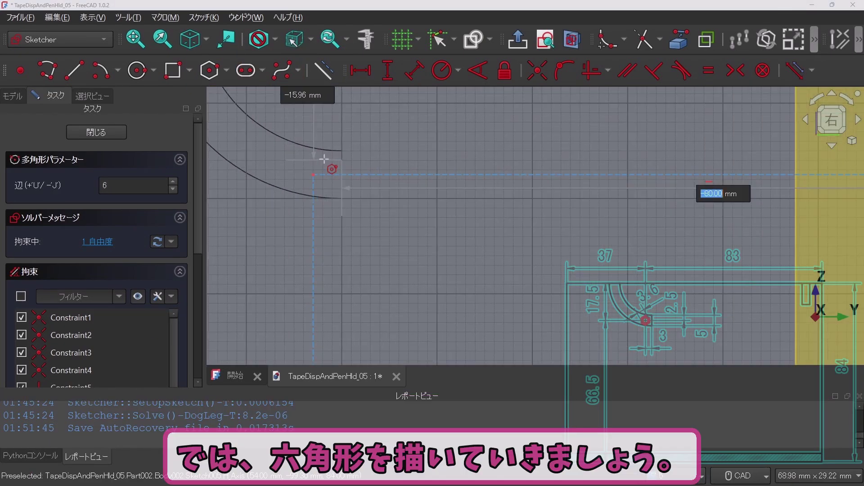
pyautogui.scroll(5, 328, 172)
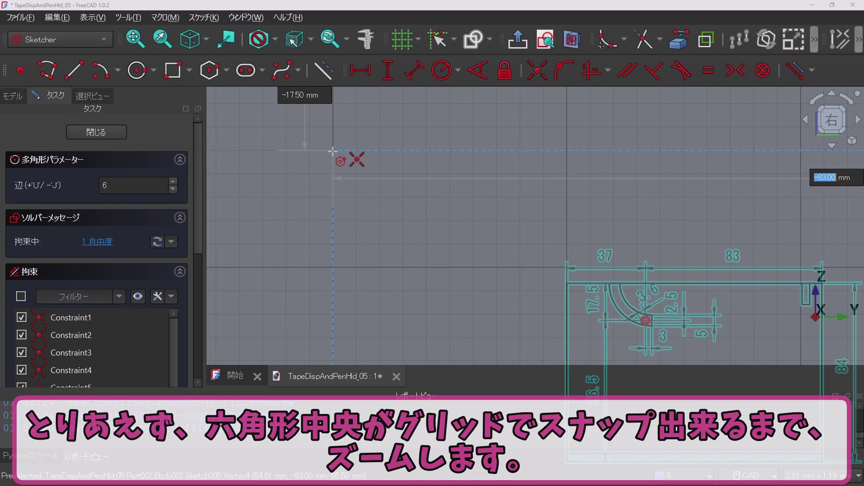
pyautogui.click(333, 151)
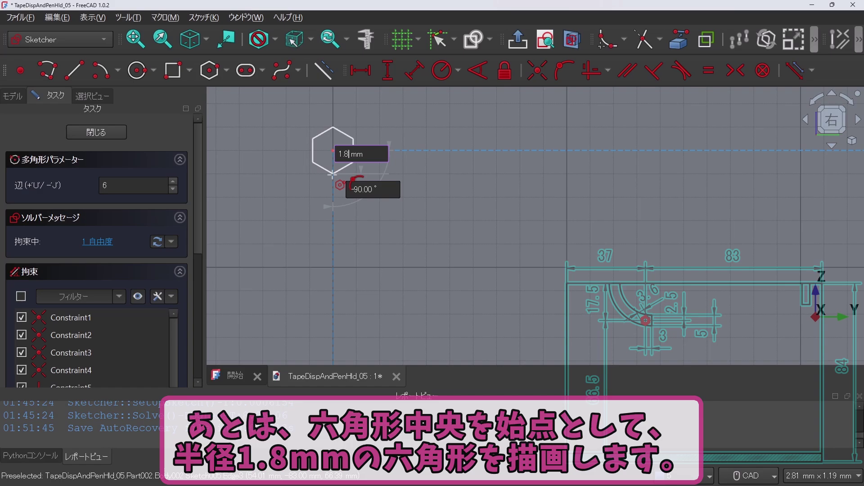
pyautogui.press('Return')
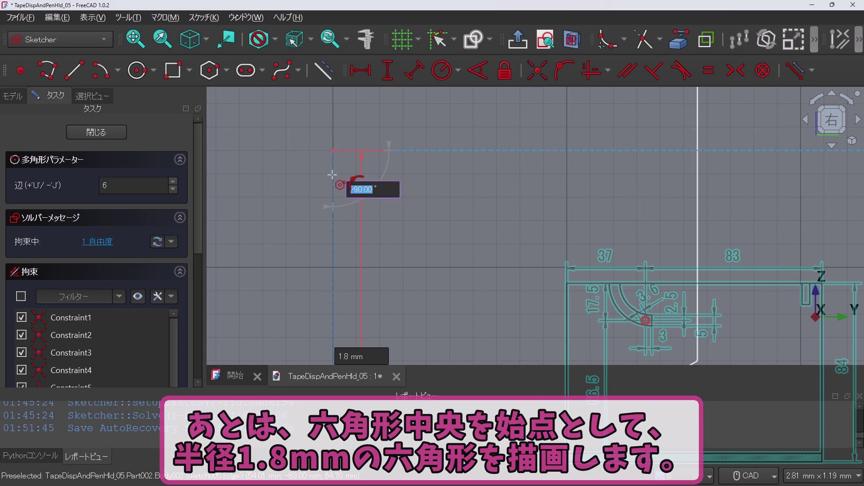
pyautogui.press('Return')
pyautogui.press('Escape')
pyautogui.scroll(10, 333, 175)
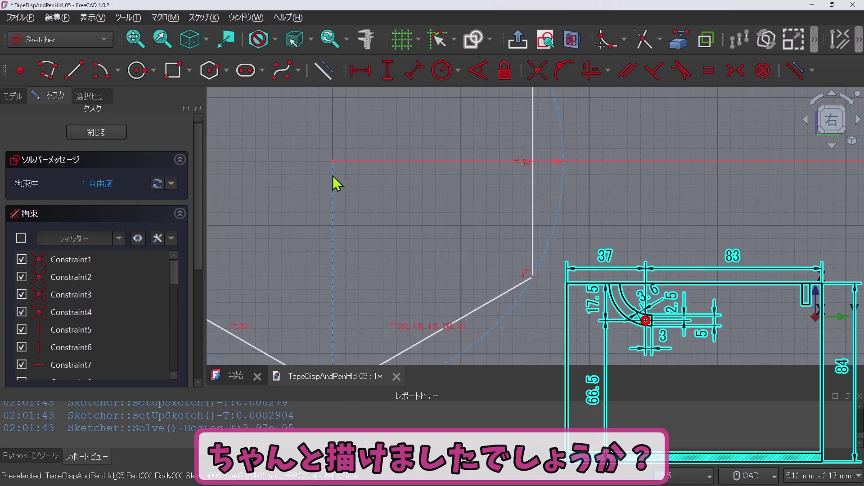
pyautogui.scroll(-5, 333, 176)
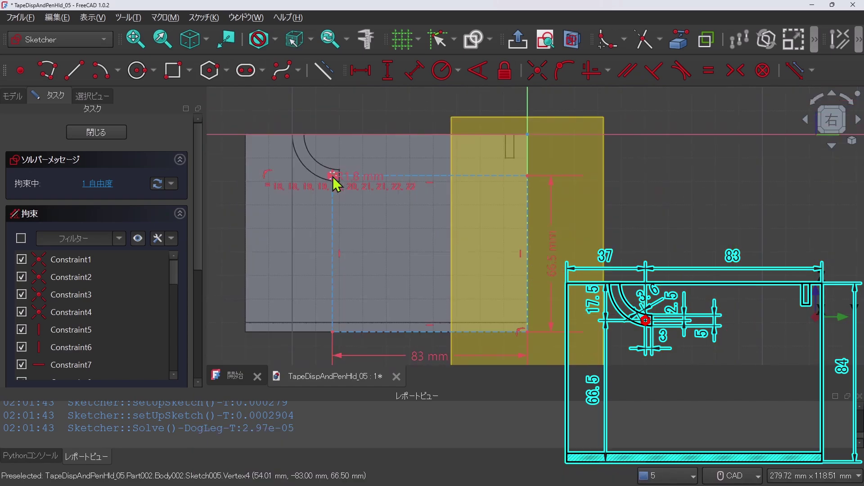
pyautogui.moveTo(338, 210); pyautogui.dragTo(351, 199, button='middle')
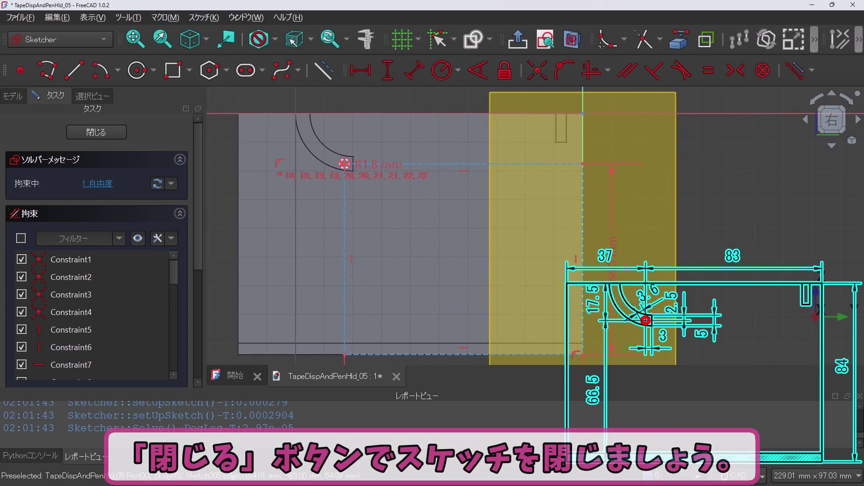
# Close the hexagon sketch and hide DatumPlane001
pyautogui.click(103, 133)
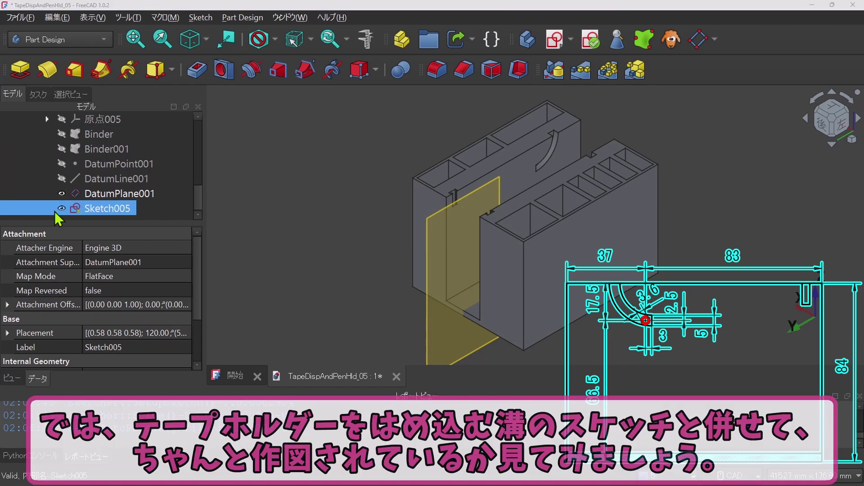
pyautogui.click(62, 195)
# Show the groove sketch Sketch004 under Pocket001 and examine the hexagon's position against it and between the two towers
pyautogui.moveTo(201, 197); pyautogui.dragTo(201, 160)
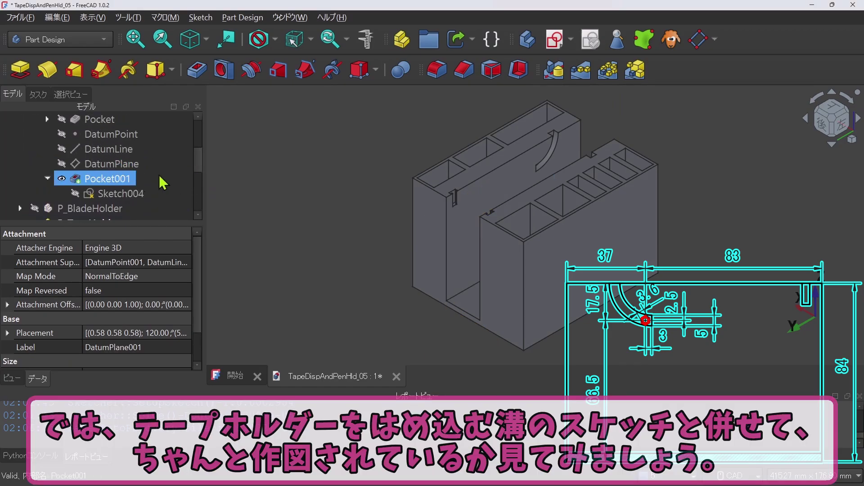
pyautogui.click(75, 193)
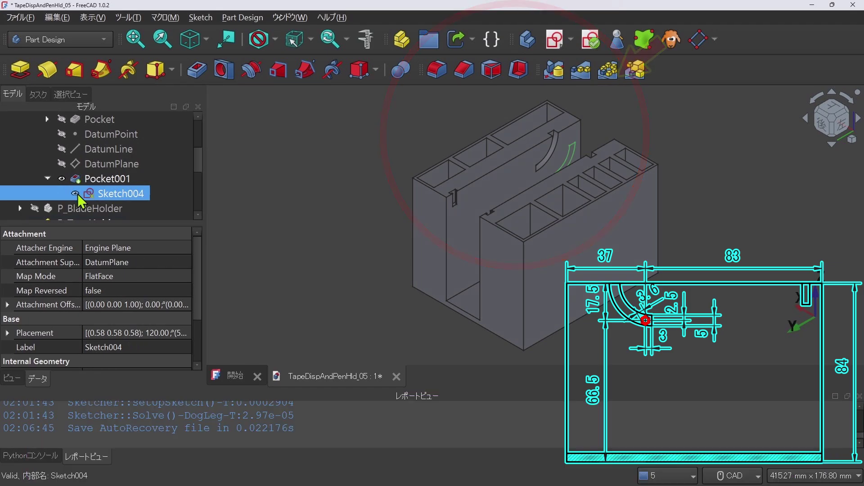
pyautogui.moveTo(385, 239); pyautogui.dragTo(406, 234, button='middle')
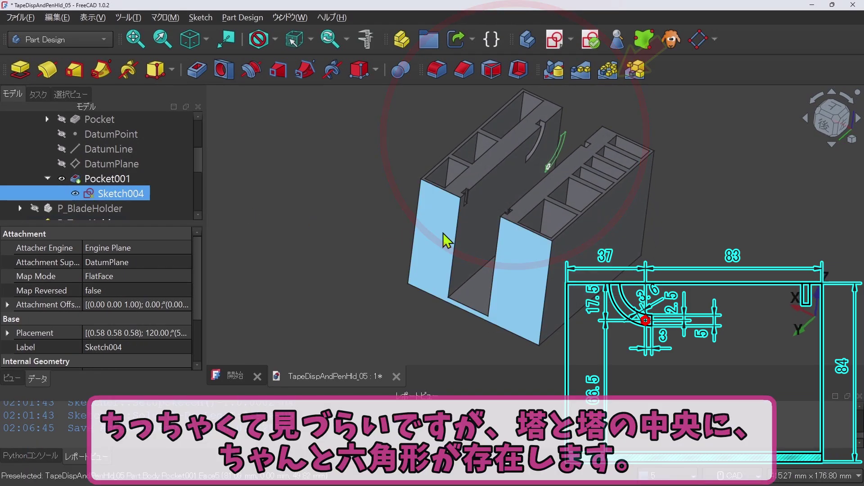
pyautogui.scroll(5, 552, 169)
pyautogui.scroll(3, 552, 169)
pyautogui.moveTo(565, 197); pyautogui.dragTo(577, 198, button='middle')
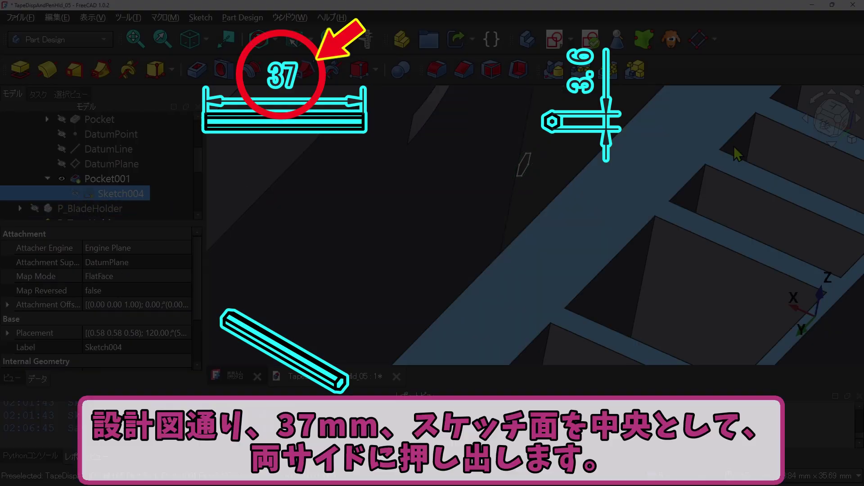
pyautogui.scroll(-8, 559, 178)
pyautogui.moveTo(571, 198); pyautogui.dragTo(549, 205, button='middle')
pyautogui.scroll(5, 549, 204)
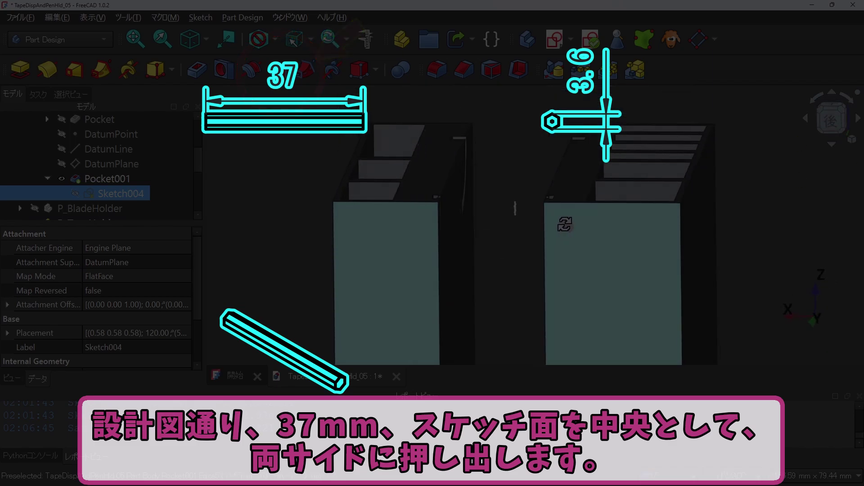
pyautogui.moveTo(565, 235); pyautogui.dragTo(565, 205, button='middle')
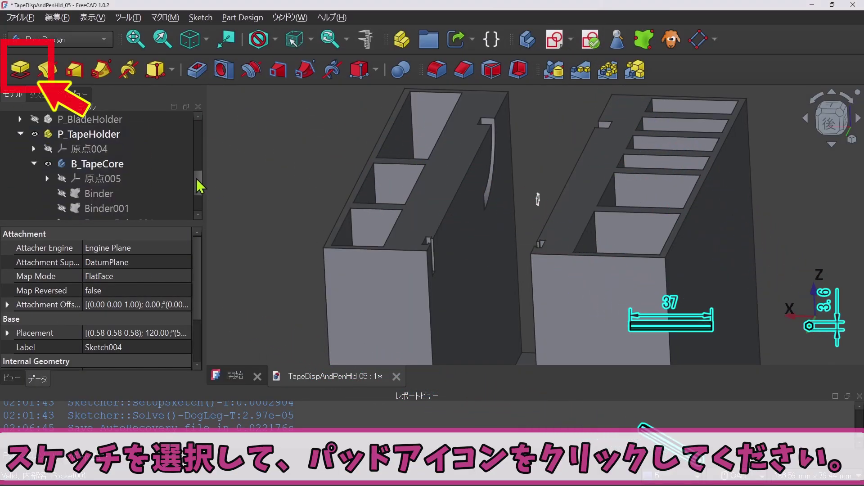
# Pad the hexagon sketch Sketch005 to a length of 37 mm, symmetric to the sketch plane
pyautogui.click(177, 210)
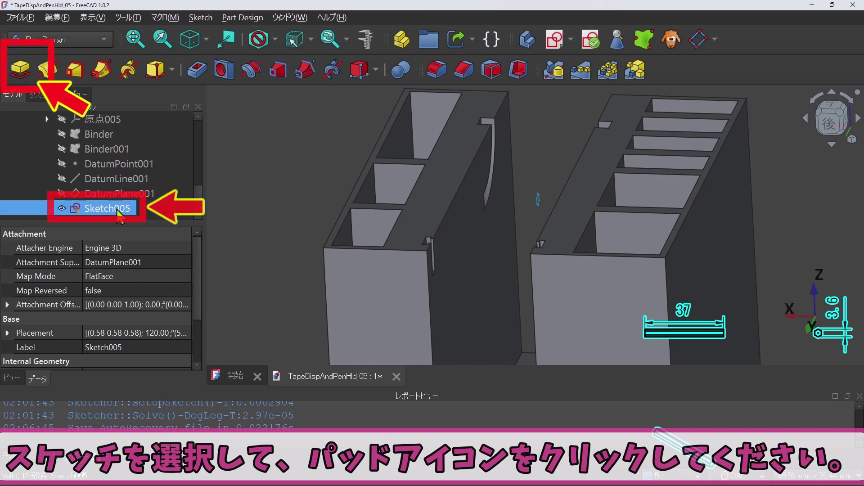
pyautogui.click(19, 76)
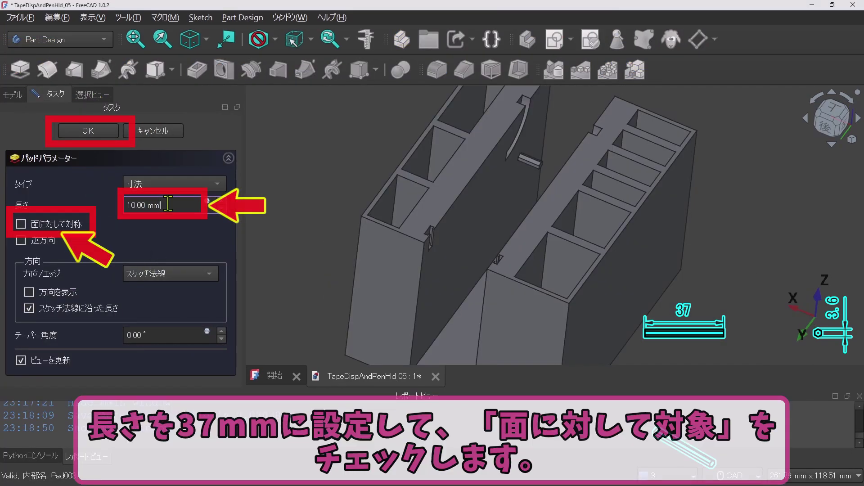
pyautogui.tripleClick(167, 205)
pyautogui.write('37')
pyautogui.click(49, 223)
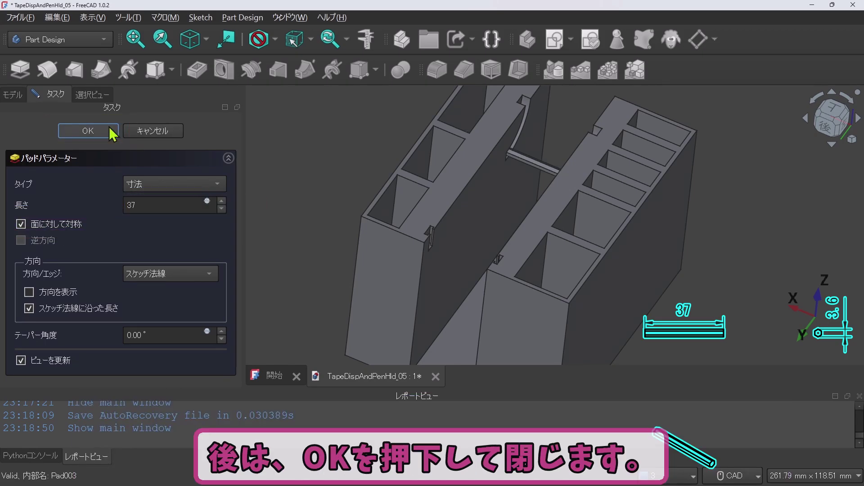
pyautogui.click(89, 131)
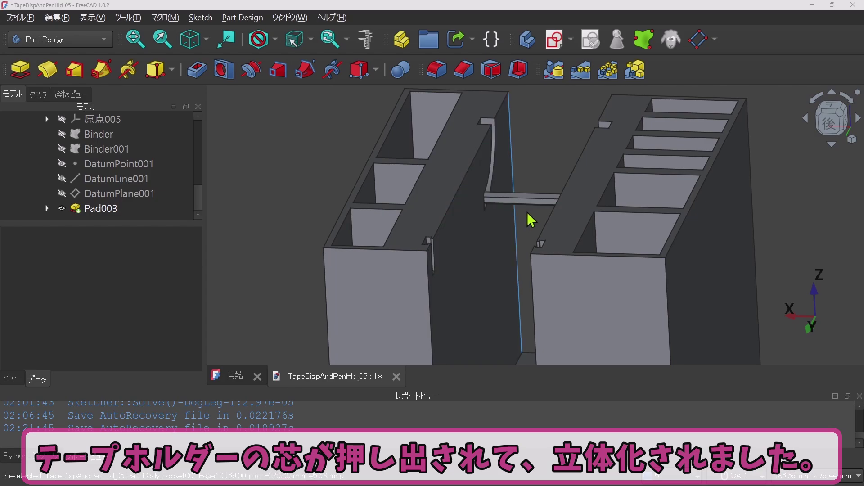
pyautogui.moveTo(534, 215); pyautogui.dragTo(563, 220, button='middle')
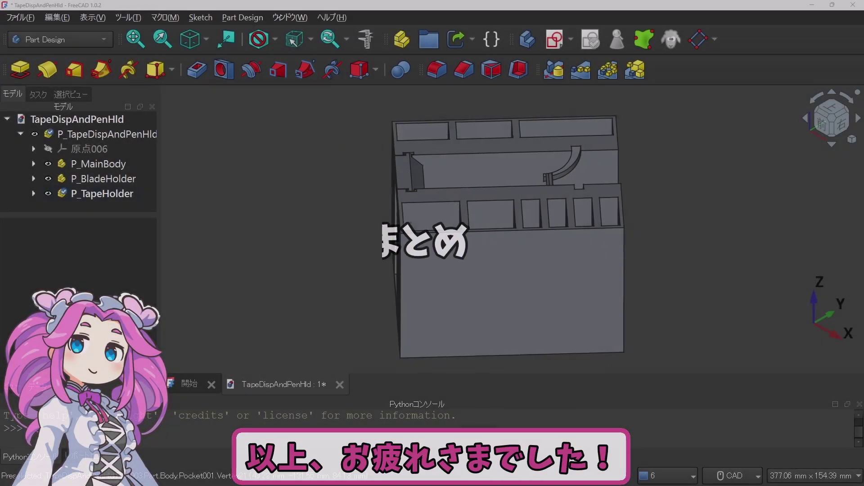